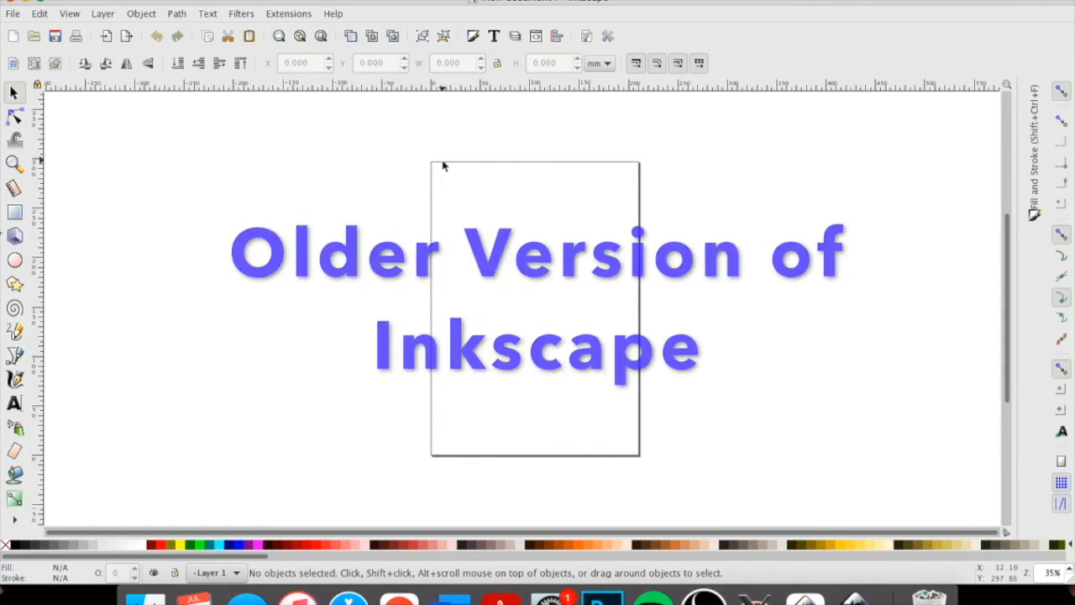
Import images.jpeg from the Downloads folder and move the compass image off the page to its left.
{"action": "left_click", "coordinate": [12, 13]}
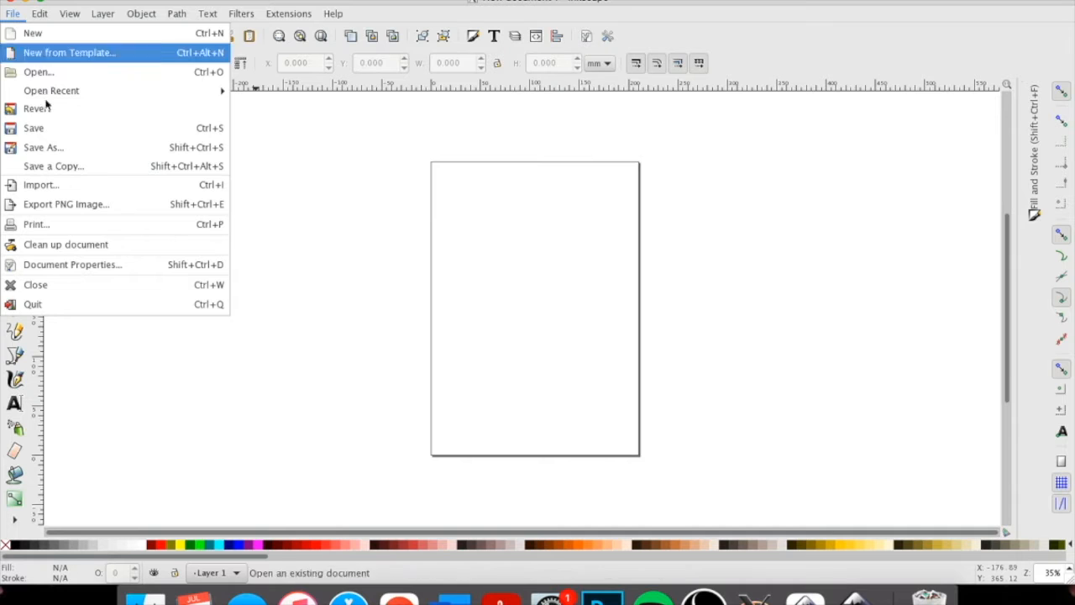
{"action": "left_click", "coordinate": [57, 184]}
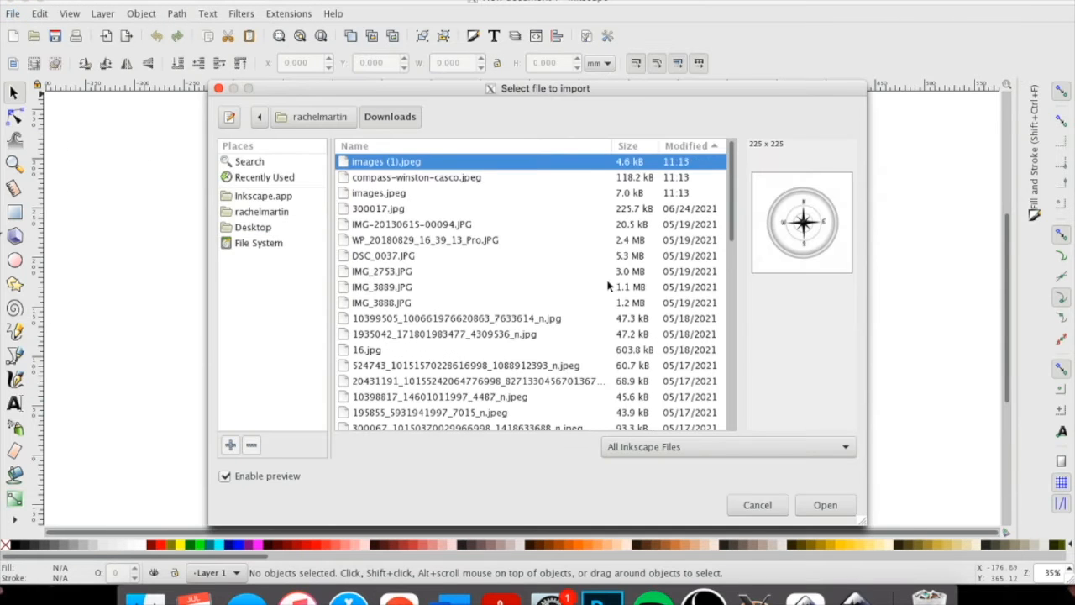
{"action": "left_click", "coordinate": [447, 179]}
{"action": "left_click", "coordinate": [429, 196]}
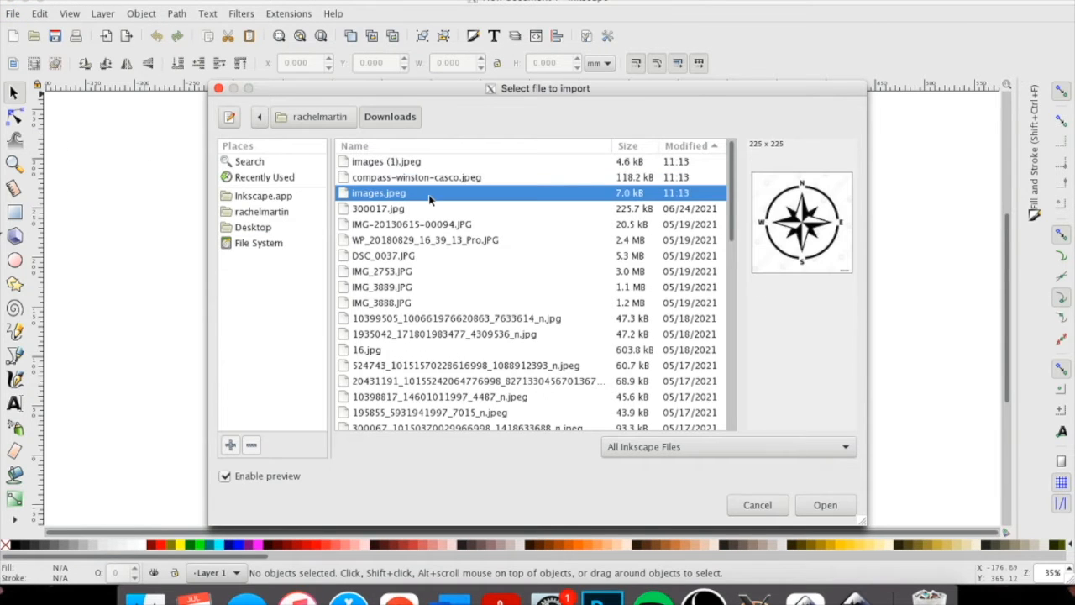
{"action": "left_click", "coordinate": [825, 504]}
{"action": "left_click", "coordinate": [643, 398]}
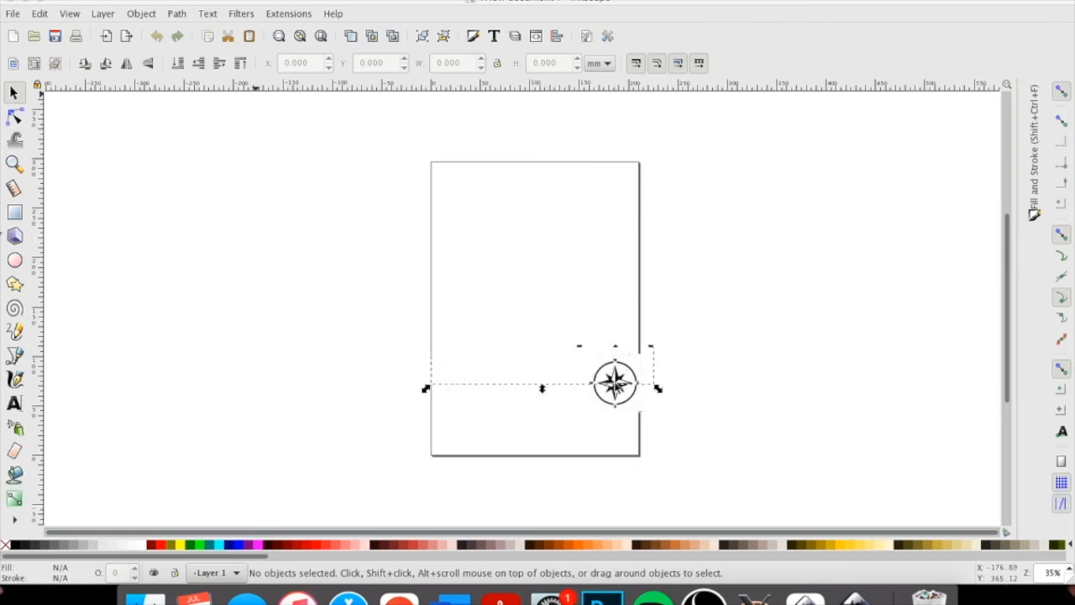
{"action": "left_click_drag", "start_coordinate": [608, 382], "coordinate": [346, 224]}
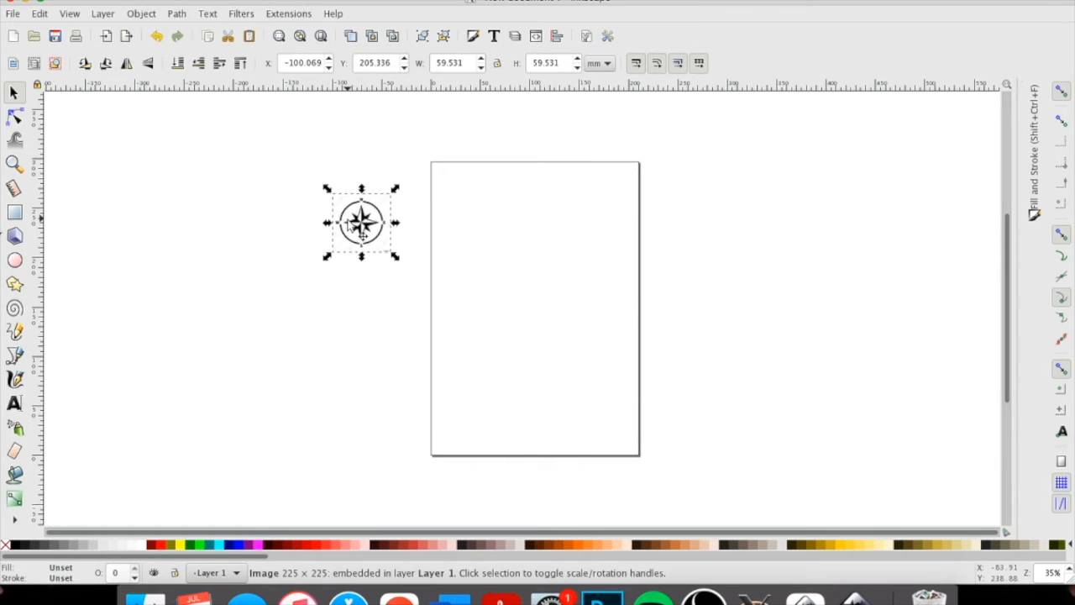
Open Trace Bitmap for the compass image, uncover the canvas image, and preview a brightness cutoff at threshold 0.520.
{"action": "left_click", "coordinate": [177, 14]}
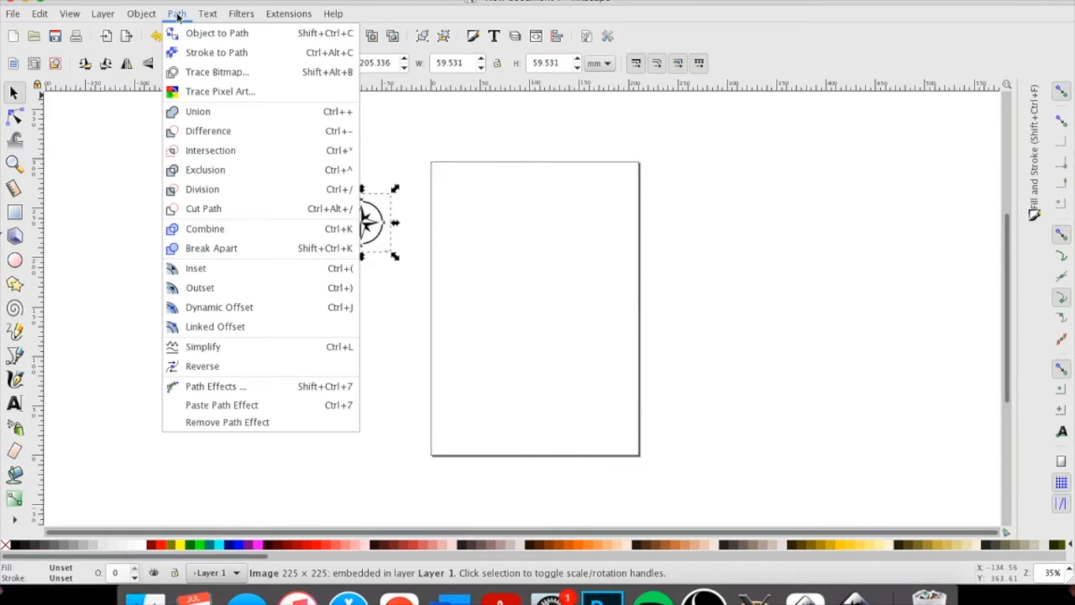
{"action": "left_click", "coordinate": [199, 73]}
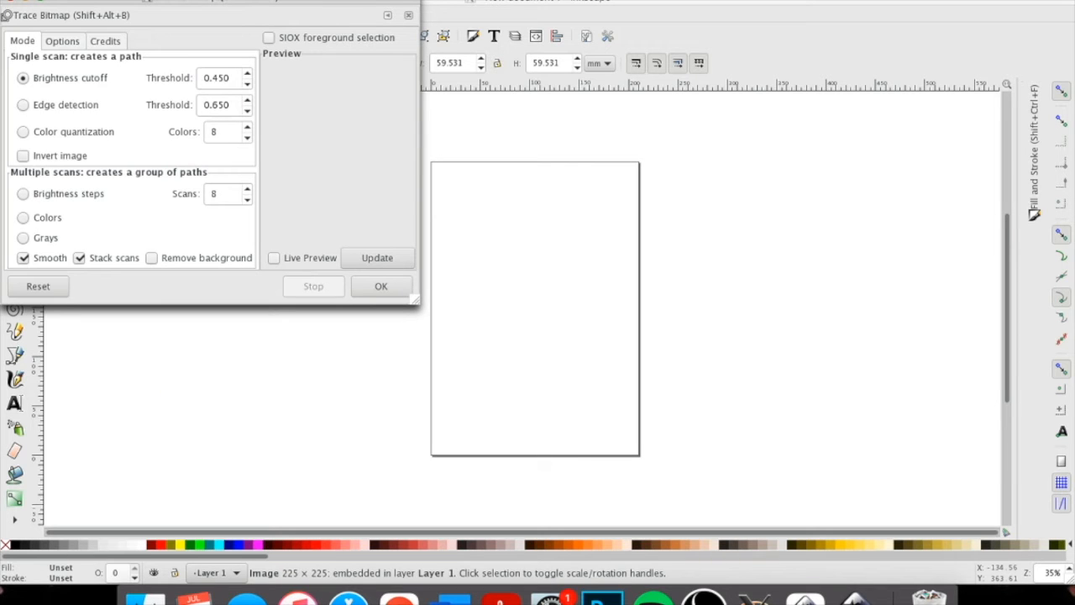
{"action": "mouse_move", "coordinate": [158, 3]}
{"action": "left_mouse_down"}
{"action": "mouse_move", "coordinate": [724, 39]}
{"action": "mouse_move", "coordinate": [599, 17]}
{"action": "left_mouse_up"}
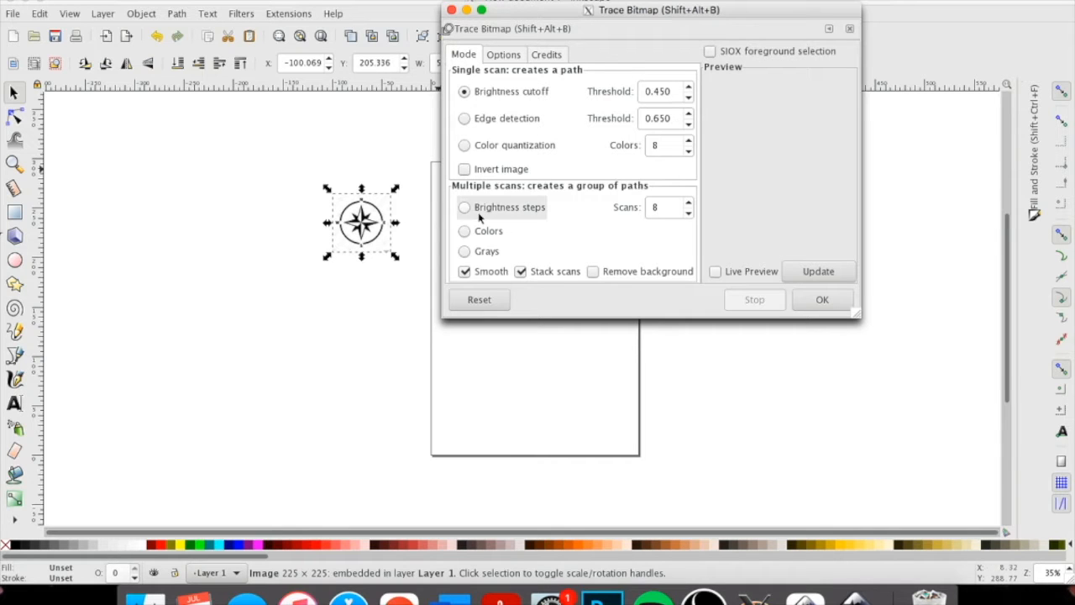
{"action": "left_click", "coordinate": [689, 88]}
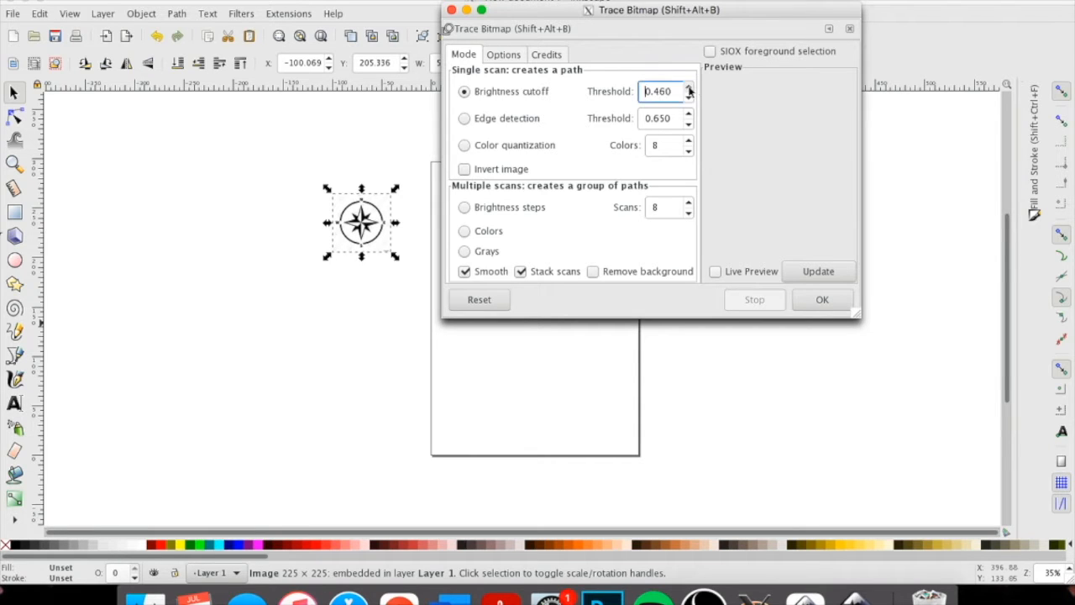
{"action": "left_click", "coordinate": [815, 271]}
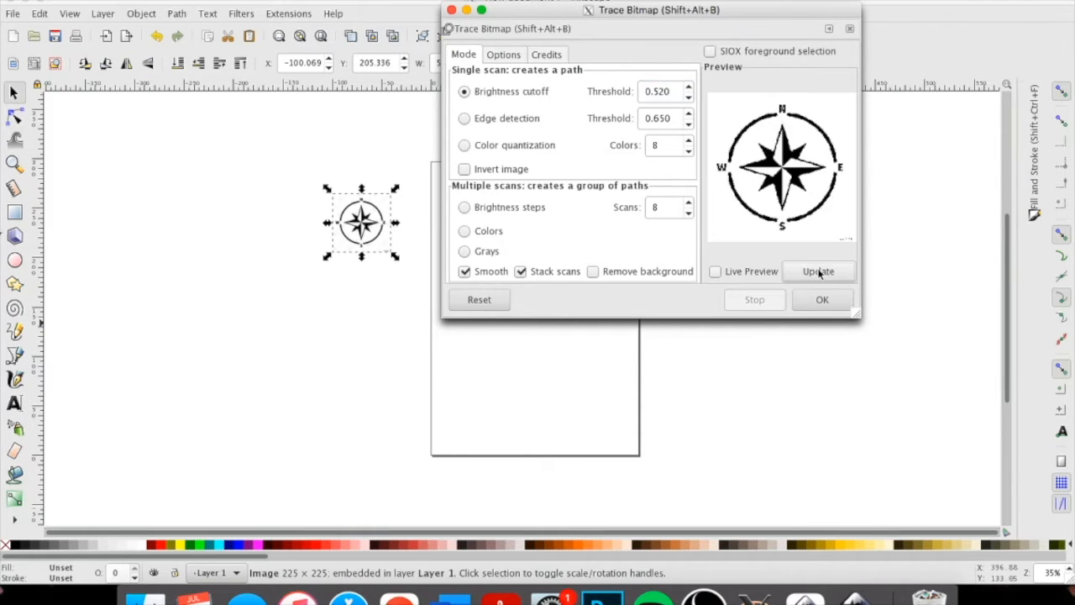
Trace the compass with a brightness cutoff threshold of 0.310 and move the traced copy onto the page's left edge.
{"action": "left_click", "coordinate": [688, 96]}
{"action": "left_click", "coordinate": [805, 269]}
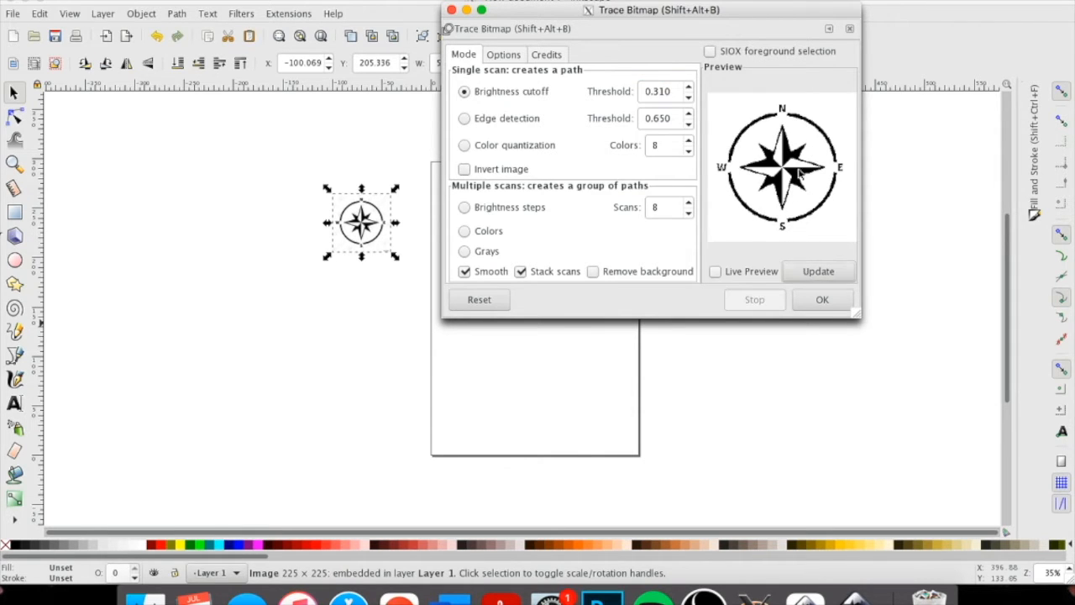
{"action": "left_click", "coordinate": [820, 299]}
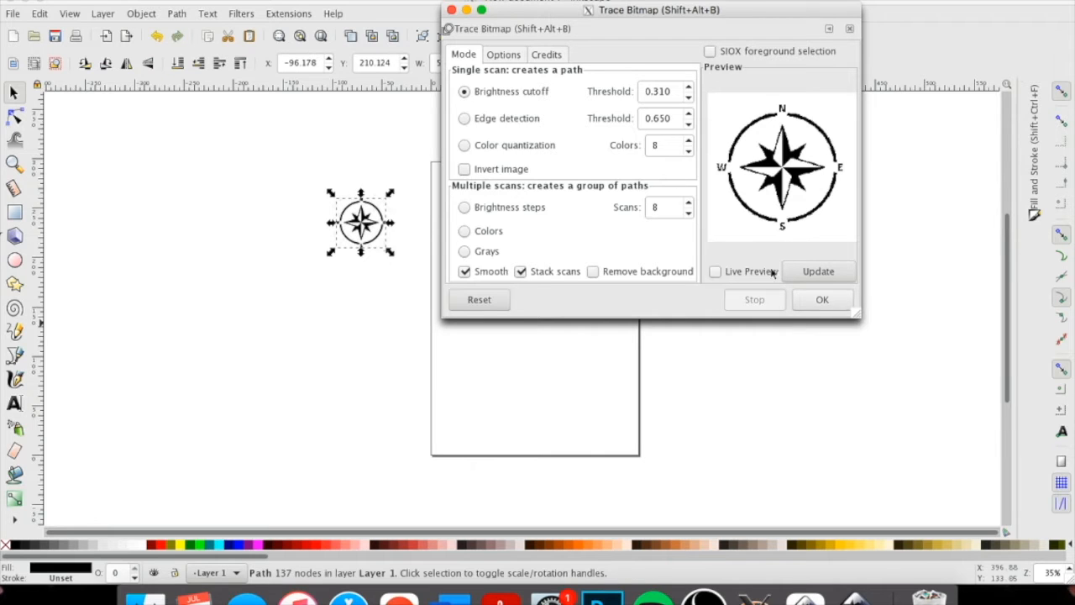
{"action": "left_click", "coordinate": [450, 9]}
{"action": "left_click_drag", "start_coordinate": [372, 235], "coordinate": [458, 229]}
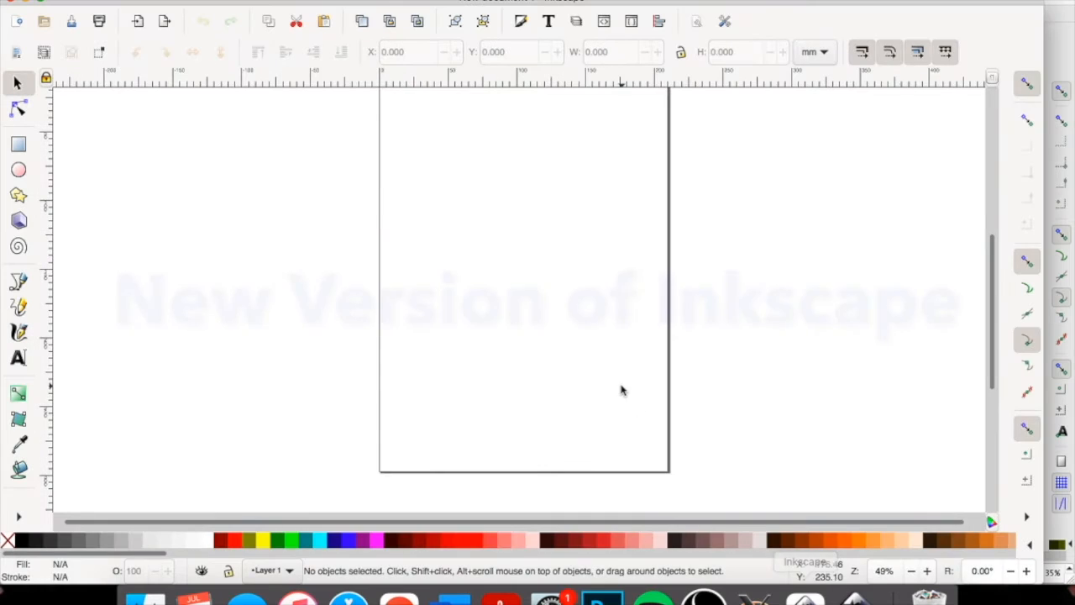
{"action": "scroll", "coordinate": [622, 390], "scroll_direction": "up", "scroll_amount": 2}
{"action": "scroll", "coordinate": [622, 388], "scroll_direction": "right", "scroll_amount": 2}
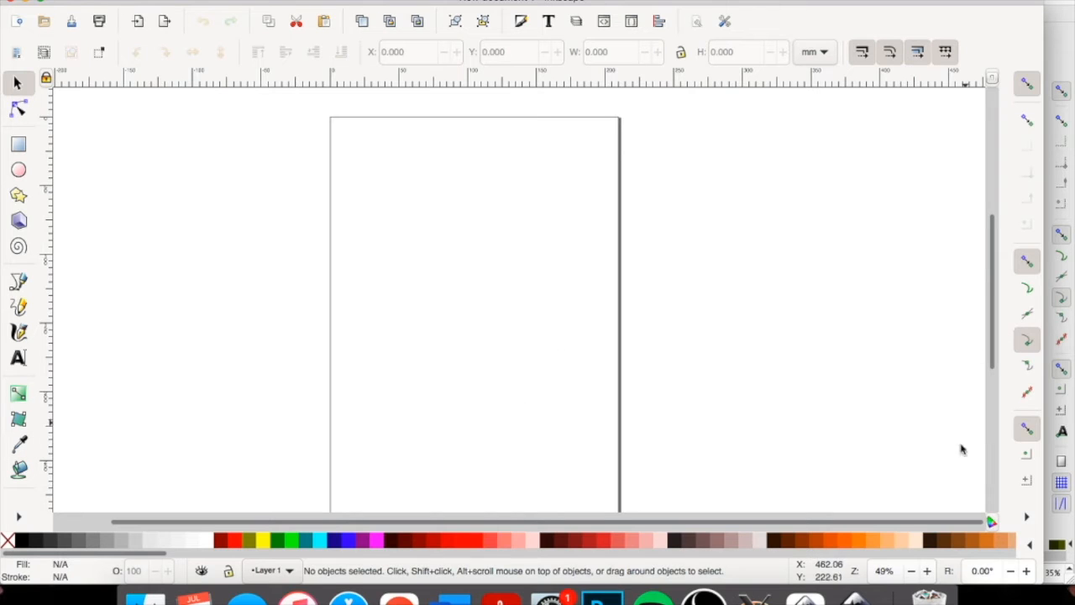
Import images (1).jpeg from the Downloads folder and enlarge the compass image to about 197 by 191 mm.
{"action": "left_click_drag", "start_coordinate": [1041, 47], "coordinate": [1069, 40]}
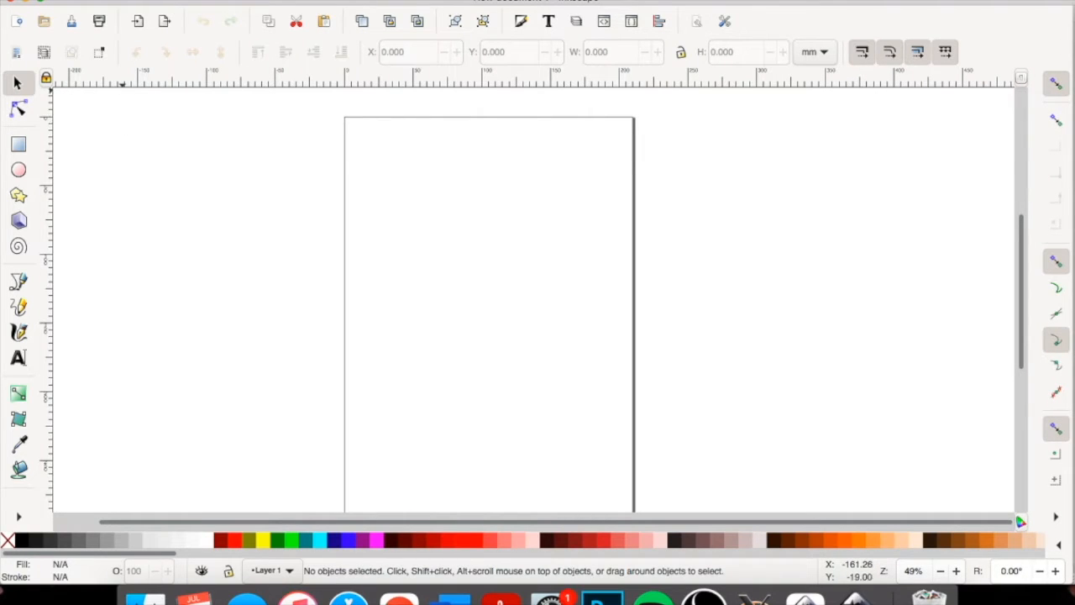
{"action": "left_click", "coordinate": [113, 1]}
{"action": "left_click", "coordinate": [143, 135]}
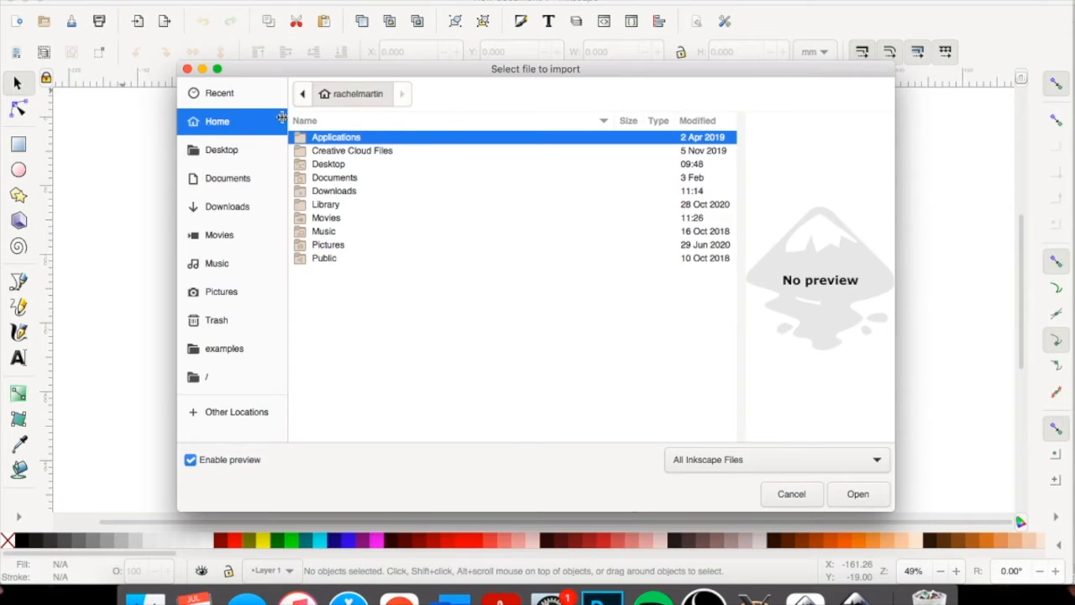
{"action": "left_click", "coordinate": [332, 193]}
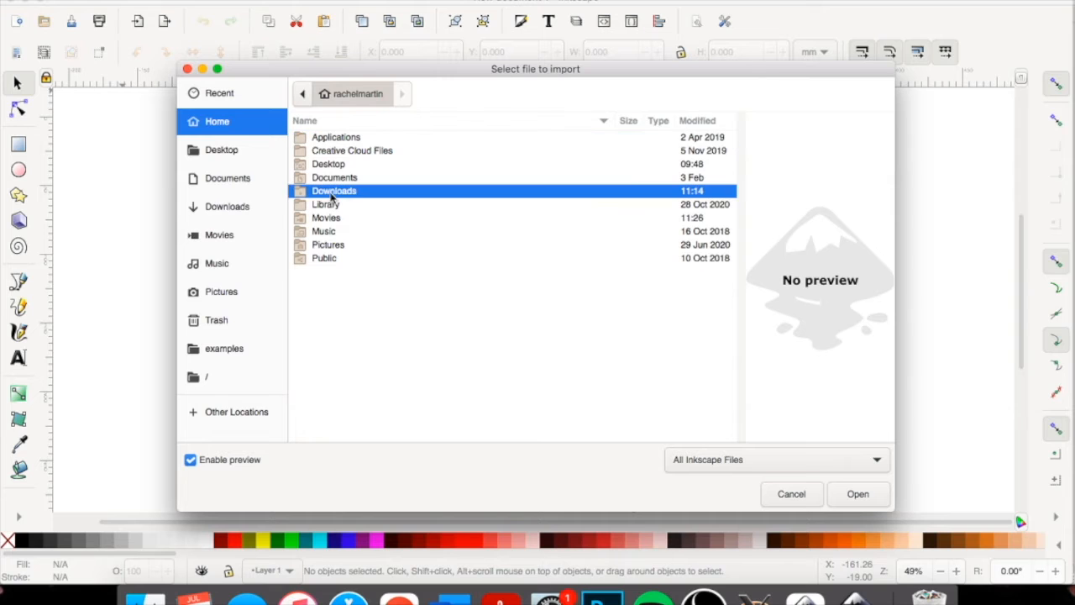
{"action": "double_click", "coordinate": [332, 193]}
{"action": "left_click", "coordinate": [338, 138]}
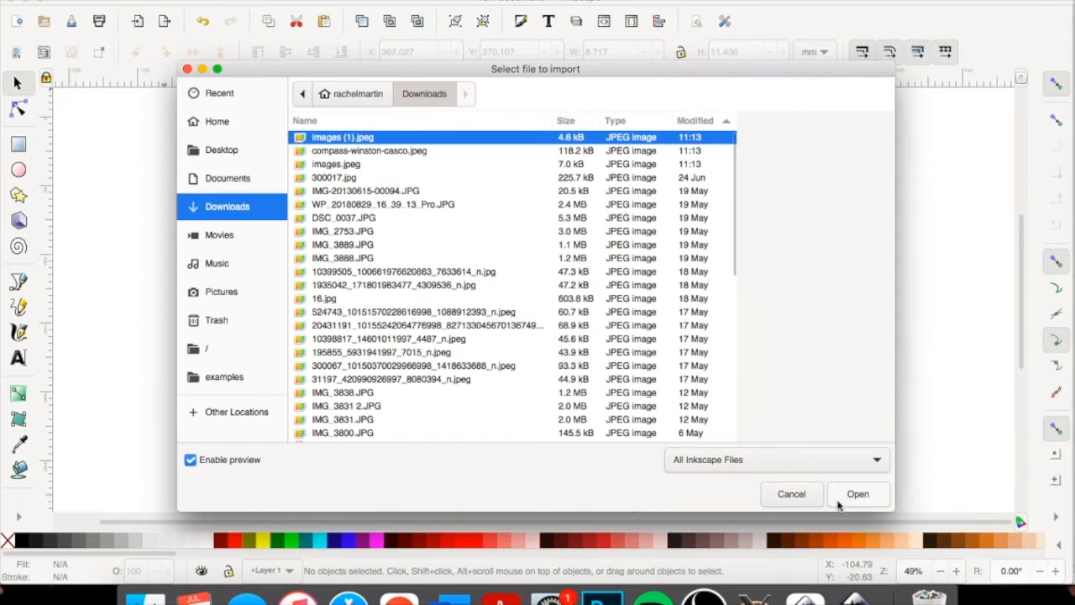
{"action": "left_click", "coordinate": [853, 495]}
{"action": "left_click", "coordinate": [212, 162]}
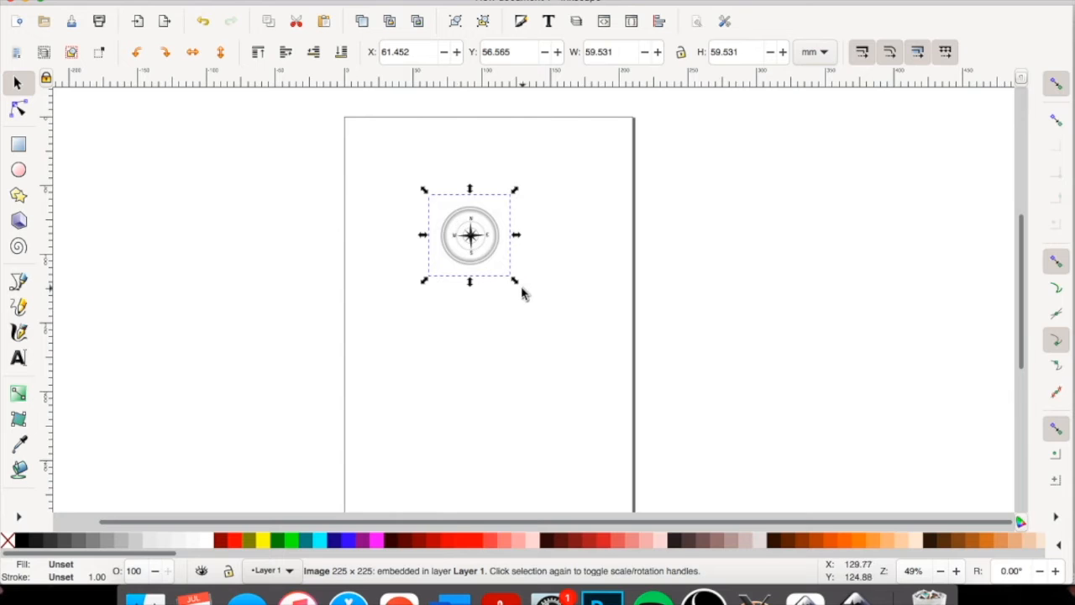
{"action": "left_click_drag", "start_coordinate": [527, 290], "coordinate": [706, 469]}
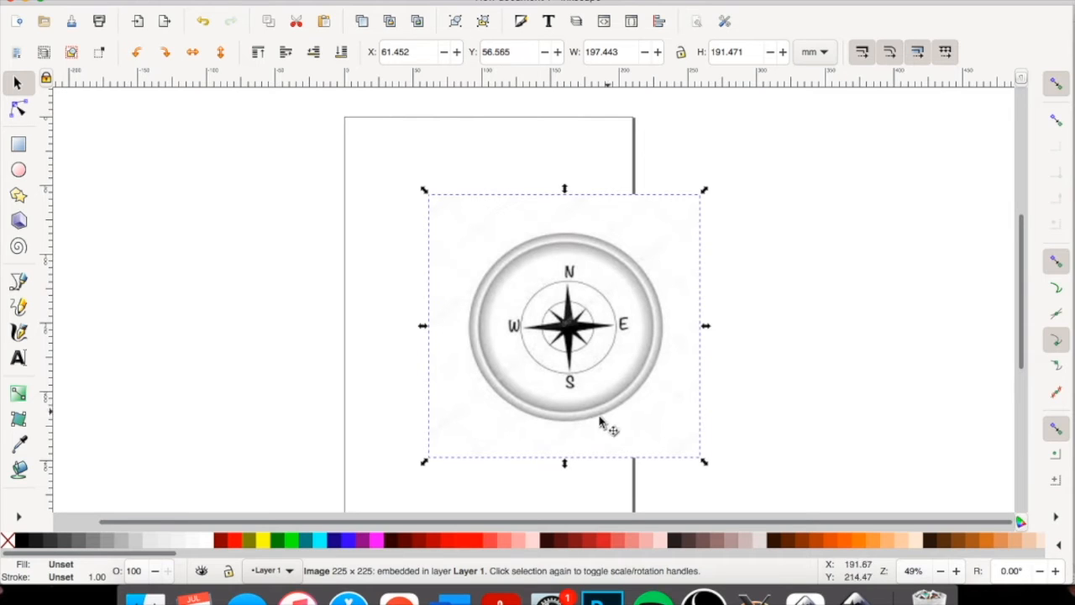
{"action": "left_click_drag", "start_coordinate": [558, 425], "coordinate": [554, 422]}
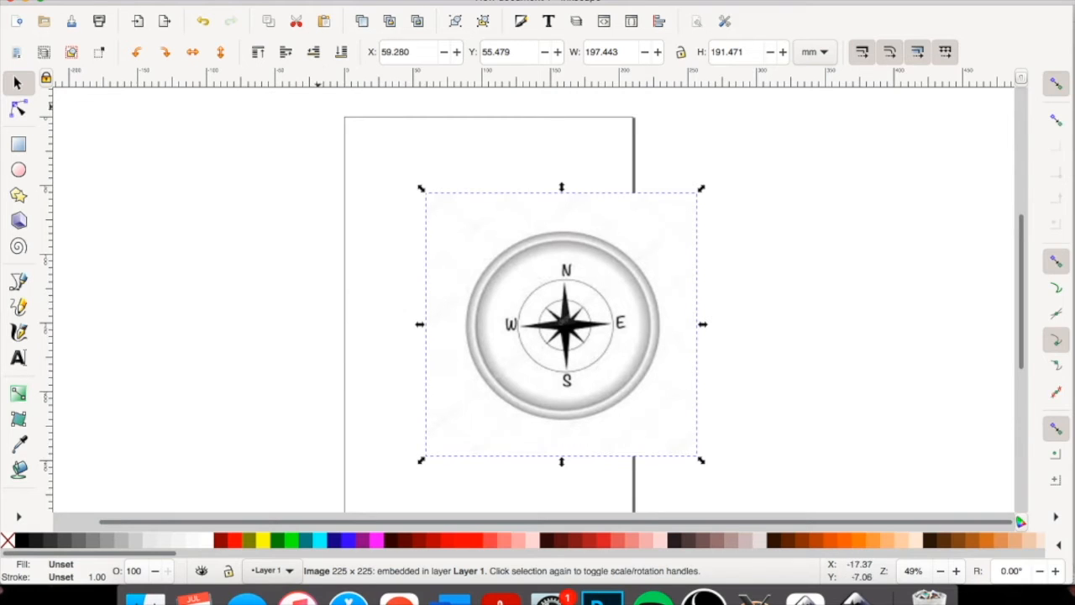
Open Trace Bitmap, shift the compass image into clear view, and preview a single-scan brightness cutoff at threshold 0.450.
{"action": "left_click", "coordinate": [289, 2]}
{"action": "left_click", "coordinate": [311, 24]}
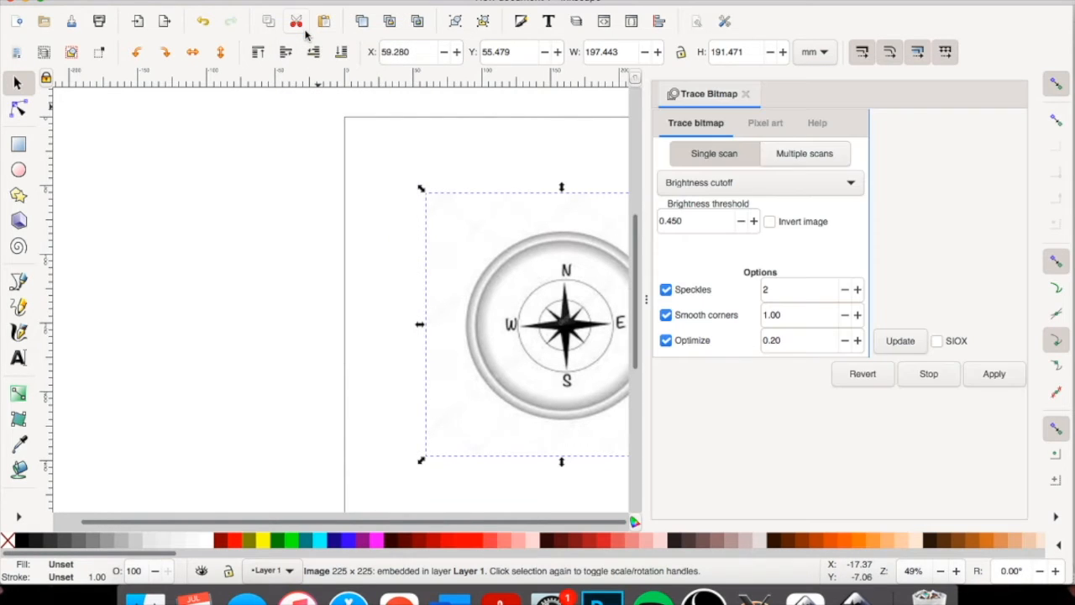
{"action": "mouse_move", "coordinate": [527, 332]}
{"action": "left_mouse_down"}
{"action": "mouse_move", "coordinate": [446, 333]}
{"action": "mouse_move", "coordinate": [326, 288]}
{"action": "mouse_move", "coordinate": [380, 281]}
{"action": "left_mouse_up"}
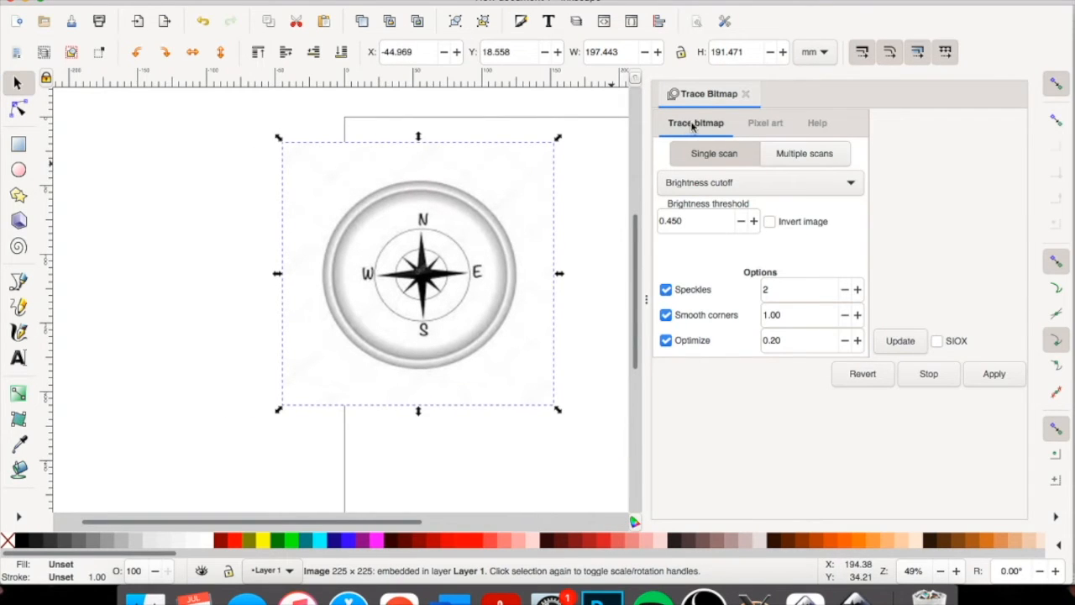
{"action": "left_click", "coordinate": [736, 185]}
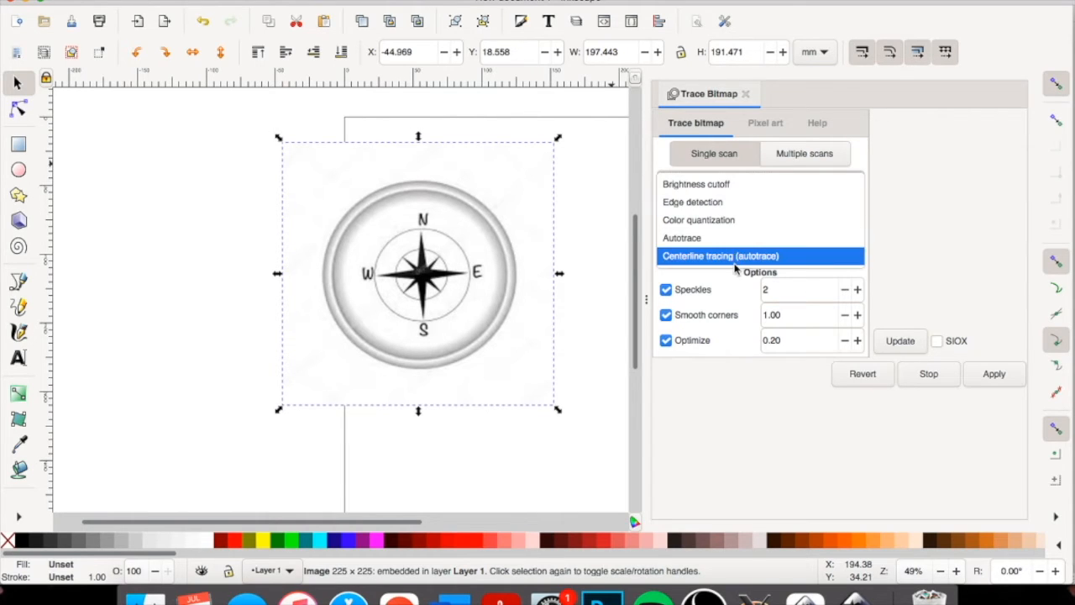
{"action": "left_click", "coordinate": [731, 183]}
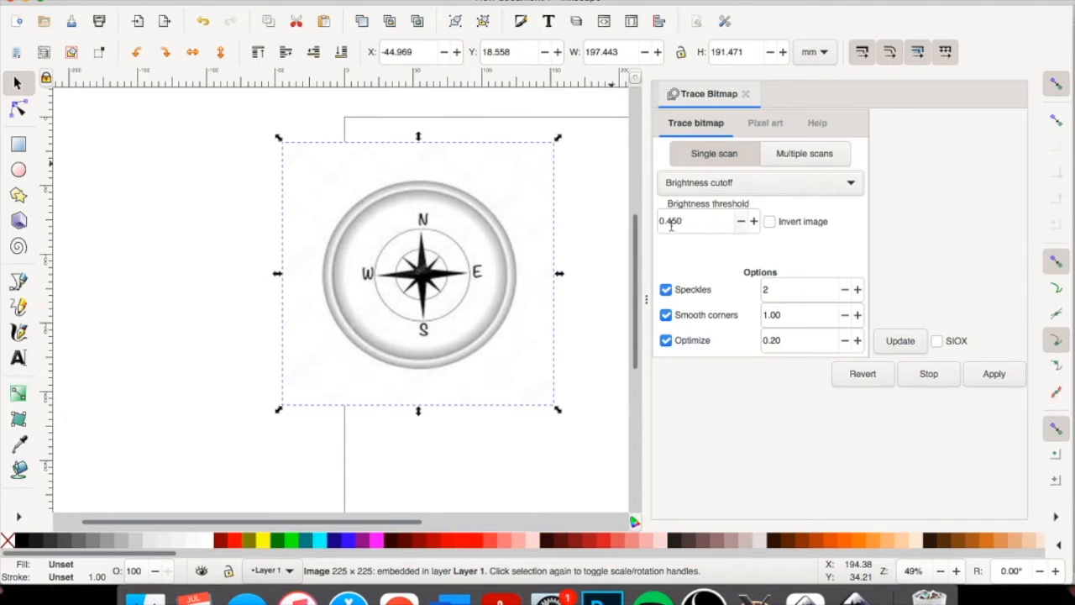
{"action": "left_click", "coordinate": [906, 343]}
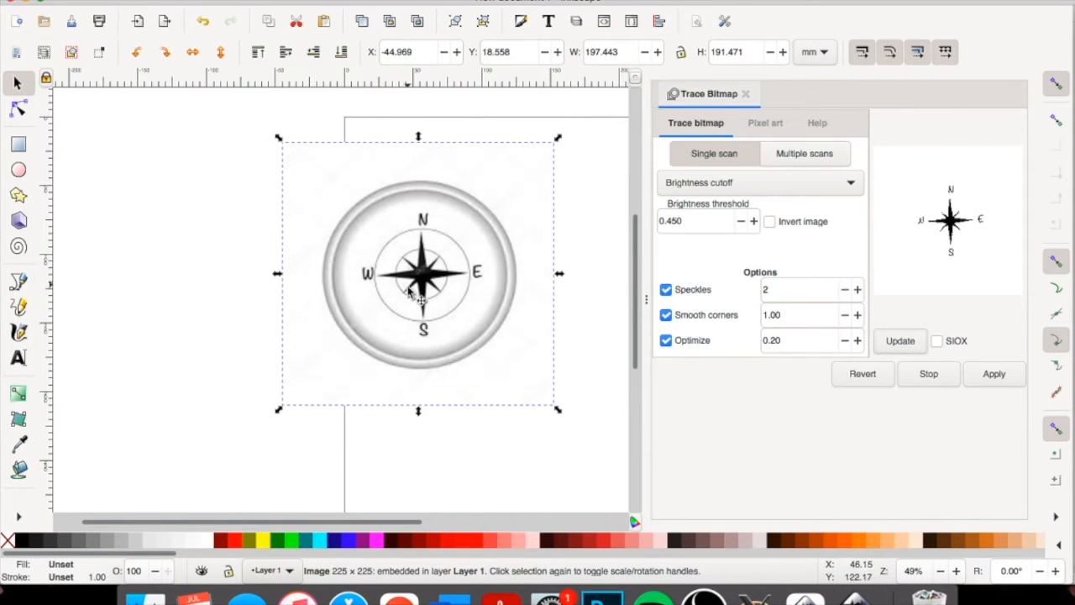
Trace the compass with a brightness threshold of 0.770 and move the traced copy to the left of the original.
{"action": "left_click", "coordinate": [754, 221]}
{"action": "left_click", "coordinate": [754, 222]}
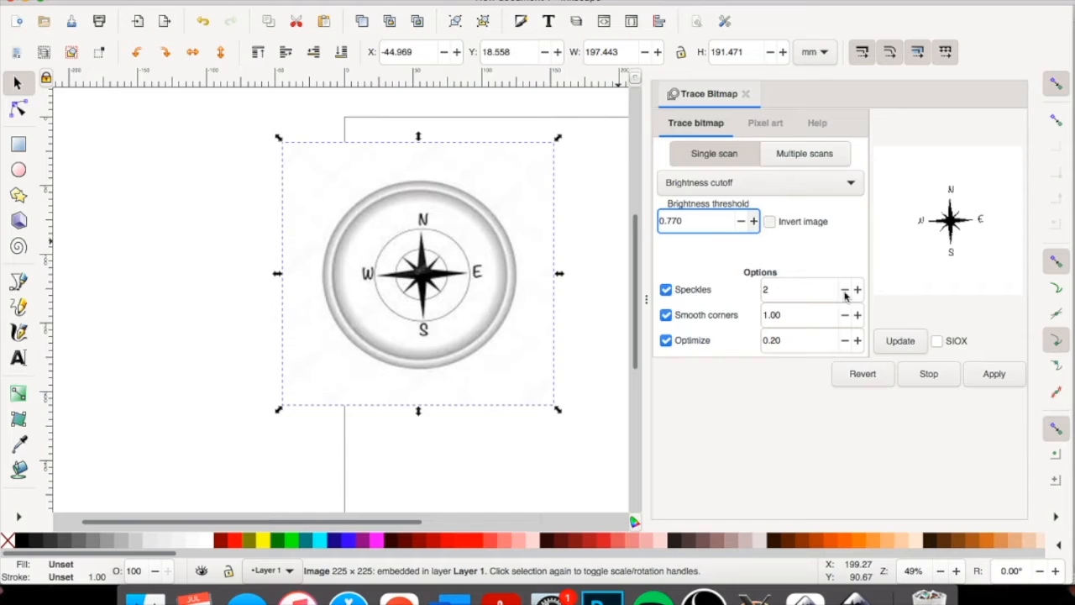
{"action": "left_click", "coordinate": [901, 344]}
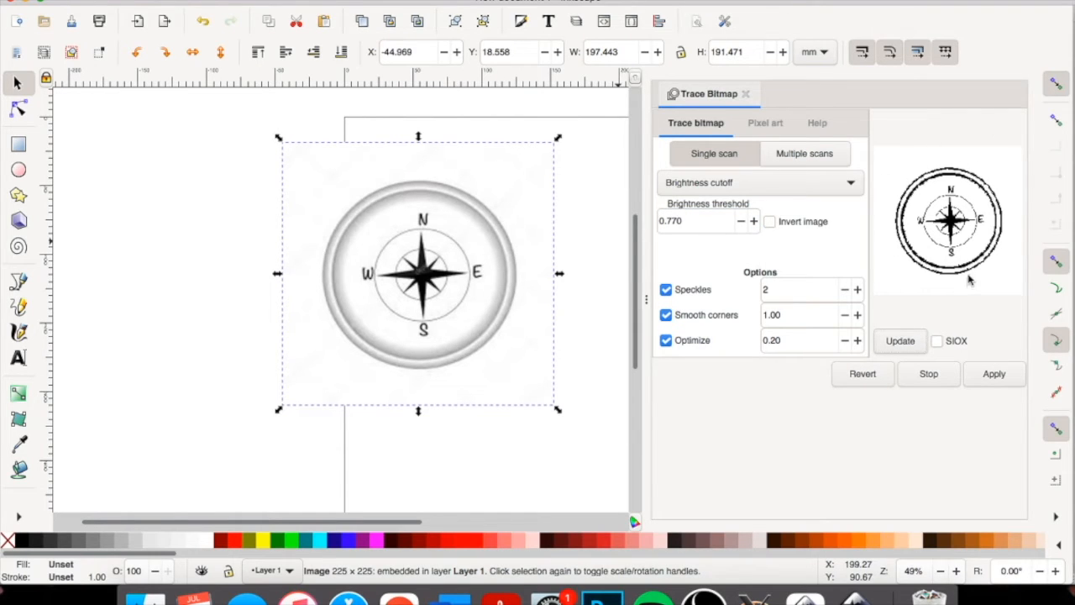
{"action": "left_click", "coordinate": [993, 374]}
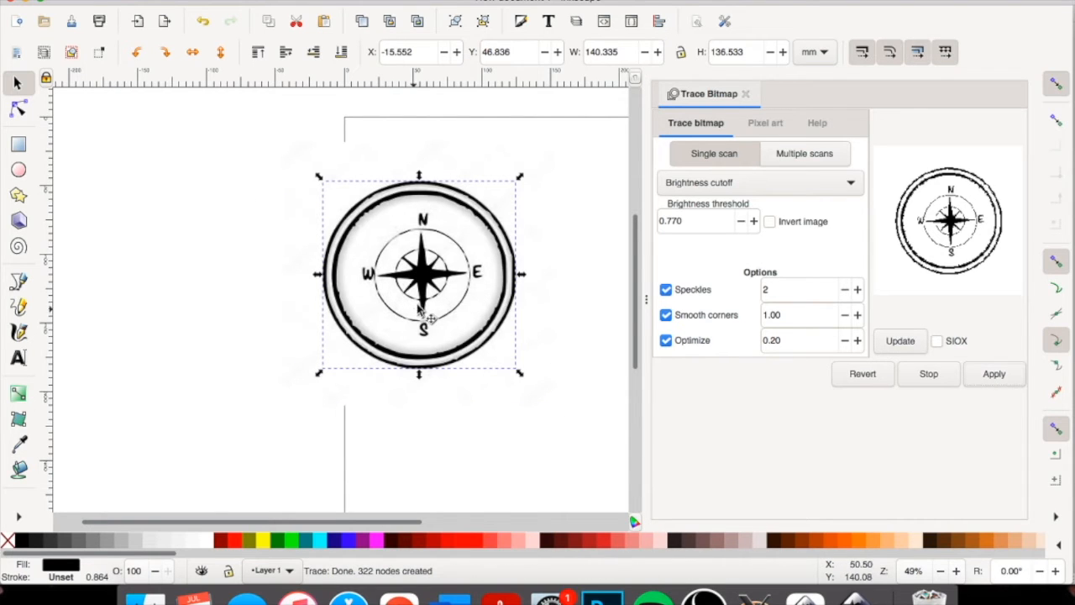
{"action": "left_click_drag", "start_coordinate": [420, 292], "coordinate": [173, 292]}
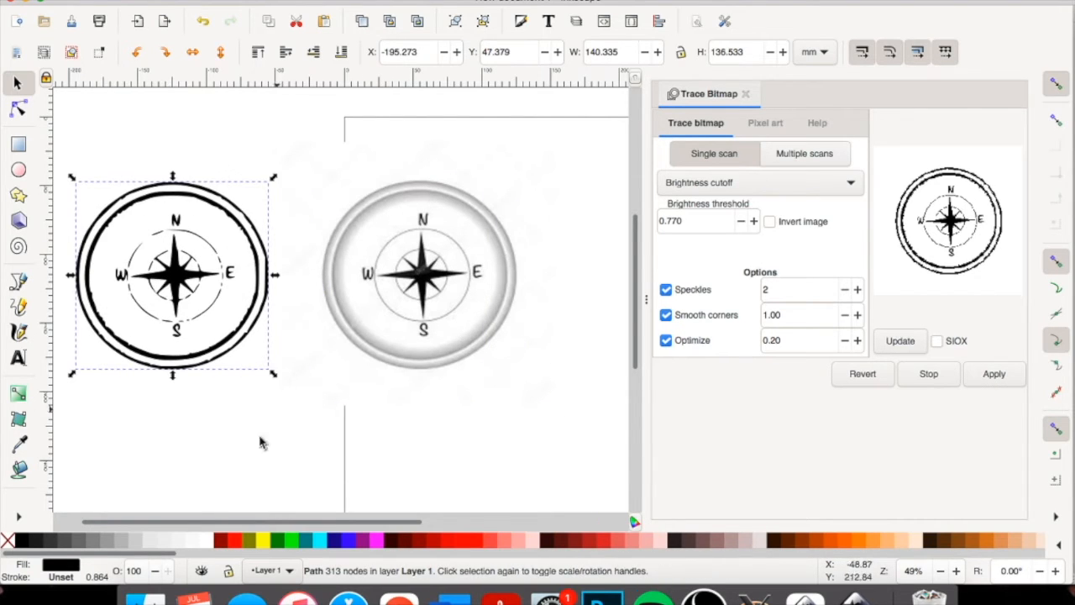
Trace the original compass image again with smooth corners set to 1.11.
{"action": "left_click", "coordinate": [433, 285]}
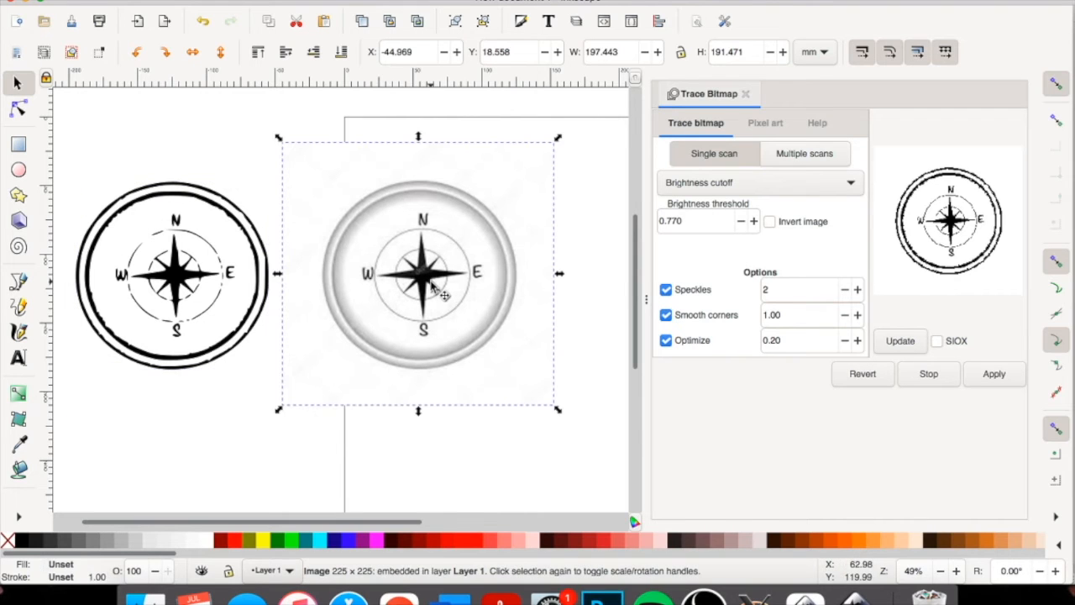
{"action": "left_click", "coordinate": [857, 315]}
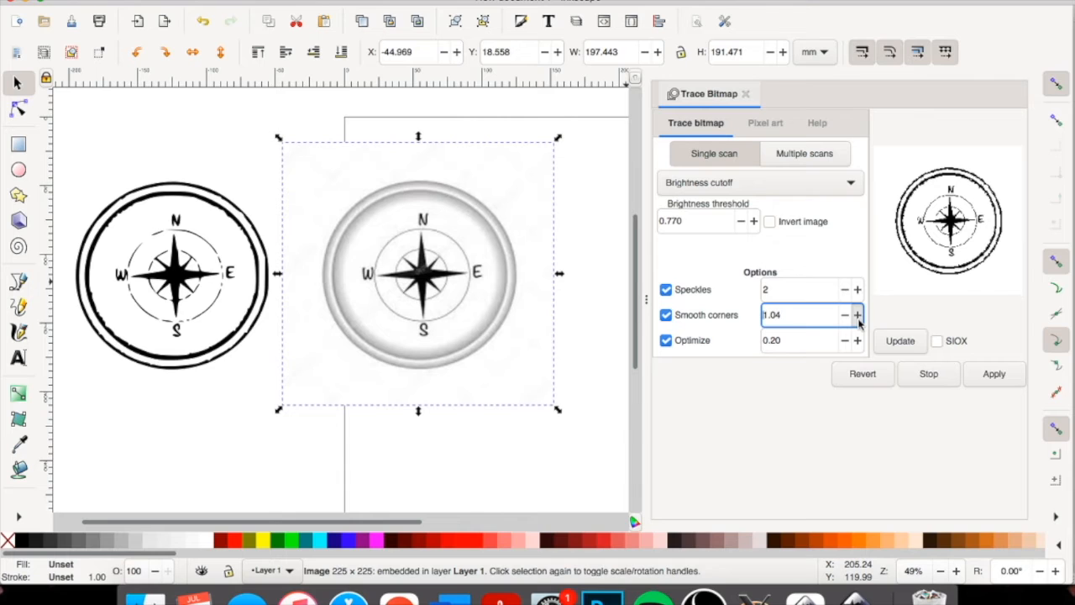
{"action": "left_click", "coordinate": [858, 315]}
{"action": "left_click", "coordinate": [857, 315]}
{"action": "left_click", "coordinate": [857, 315]}
{"action": "left_click", "coordinate": [897, 340]}
{"action": "left_click", "coordinate": [991, 374]}
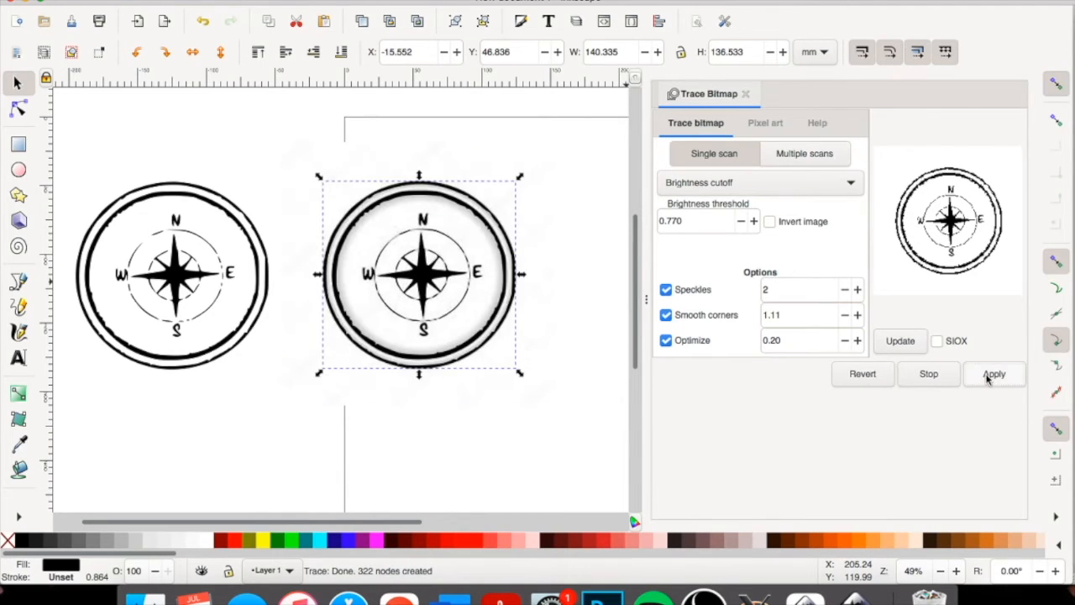
Delete the second compass trace and the original image beneath it, keeping the first traced copy.
{"action": "key", "text": "Delete"}
{"action": "left_click", "coordinate": [421, 292]}
{"action": "key", "text": "Delete"}
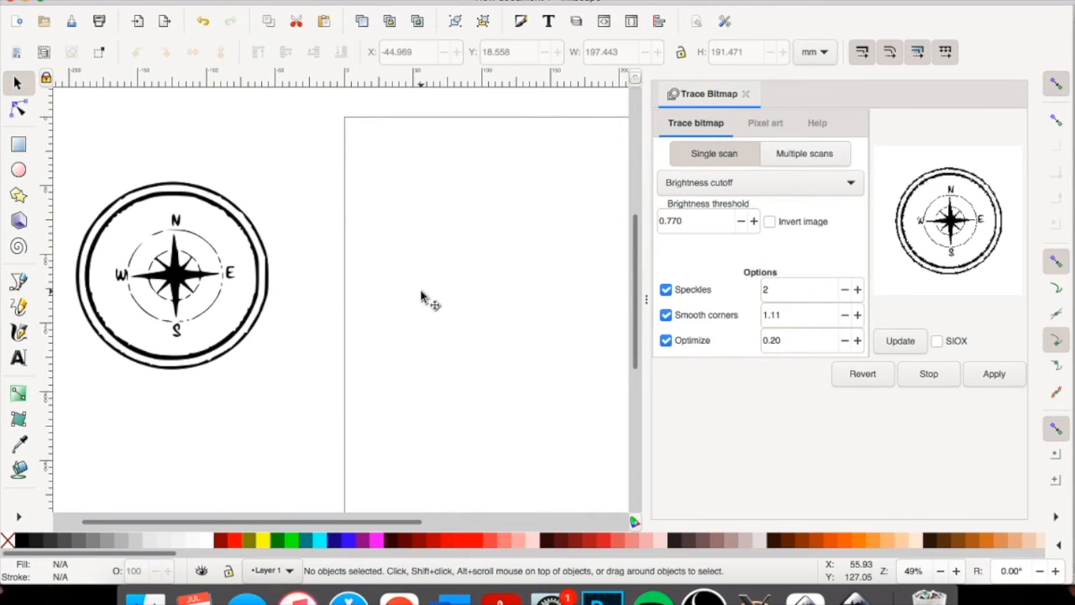
Import the dark compass-and-mountains JPEG as an embedded image, with DPI from file and automatic rendering mode.
{"action": "left_click", "coordinate": [106, 1]}
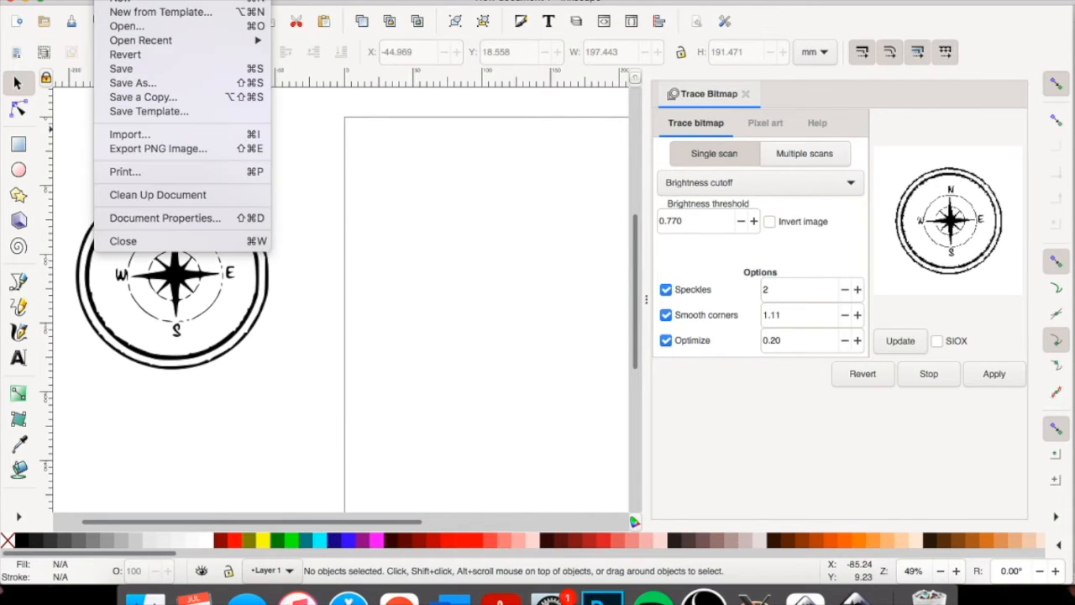
{"action": "left_click", "coordinate": [139, 135]}
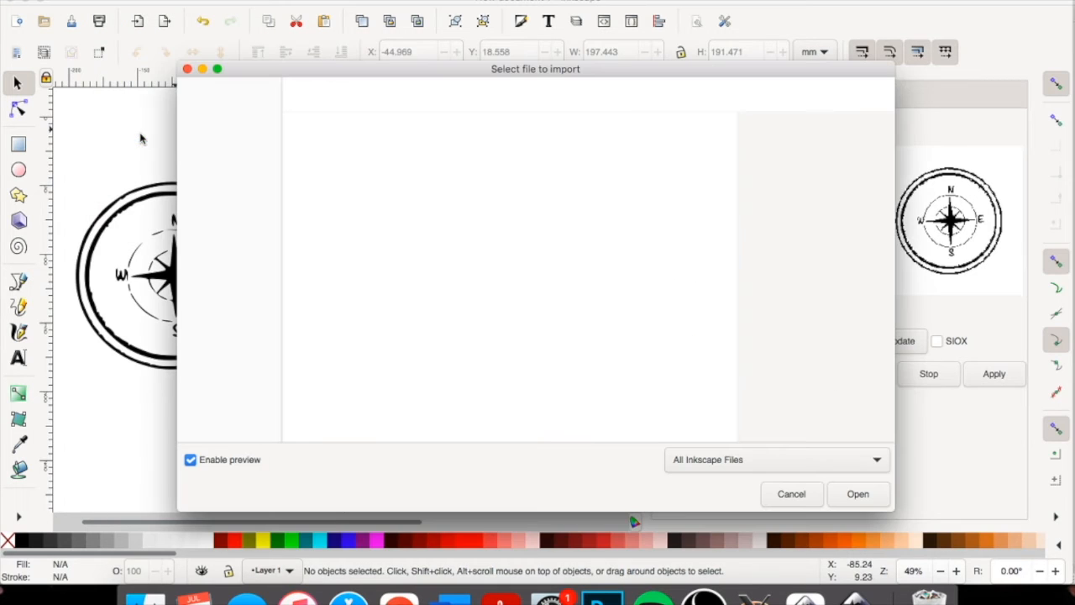
{"action": "key", "text": "Down"}
{"action": "left_click", "coordinate": [871, 498]}
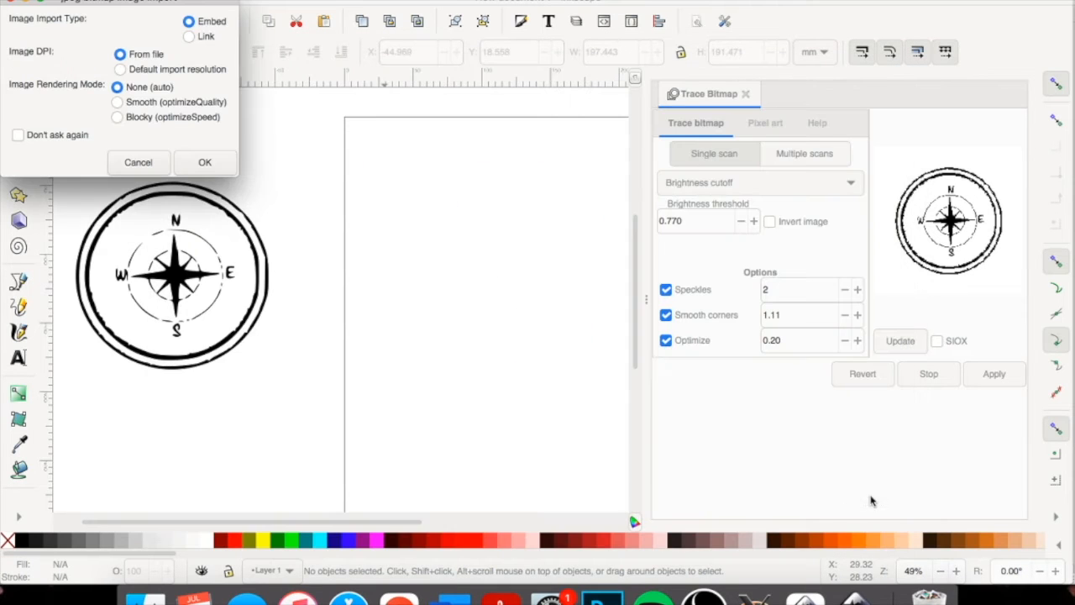
{"action": "left_click", "coordinate": [227, 168]}
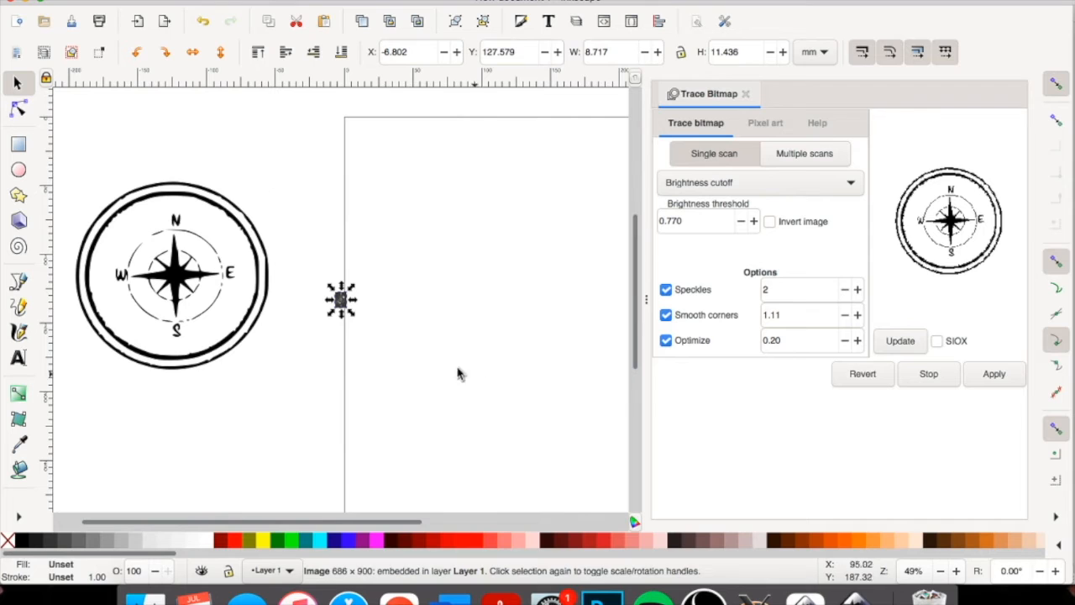
Enlarge the imported dark illustration to about 171 mm wide and 229 mm high.
{"action": "key", "text": "shift"}
{"action": "left_click_drag", "start_coordinate": [352, 290], "coordinate": [431, 163]}
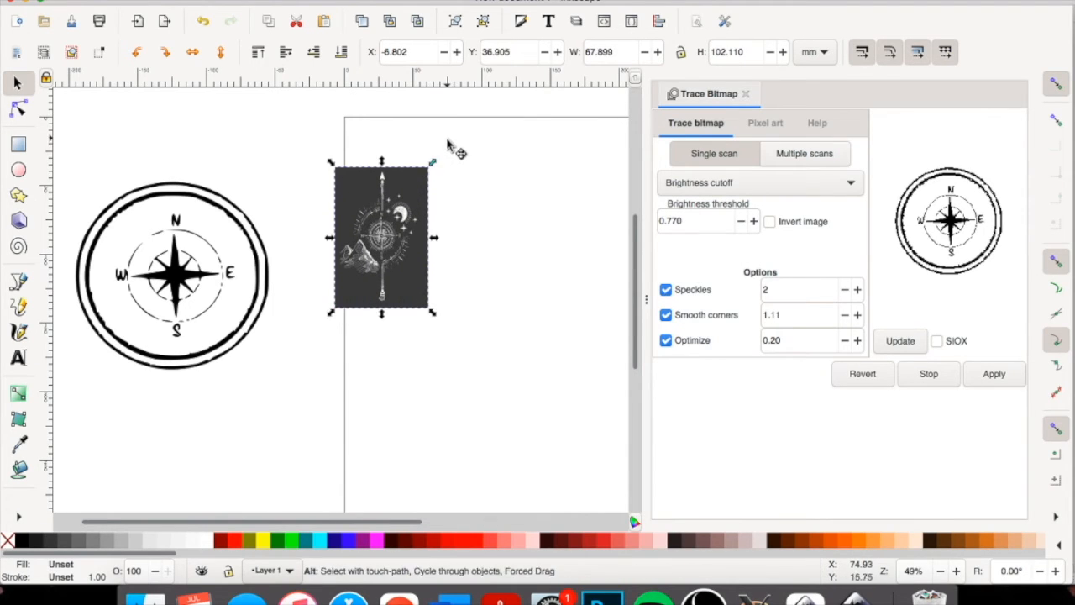
{"action": "left_click_drag", "start_coordinate": [432, 314], "coordinate": [573, 493]}
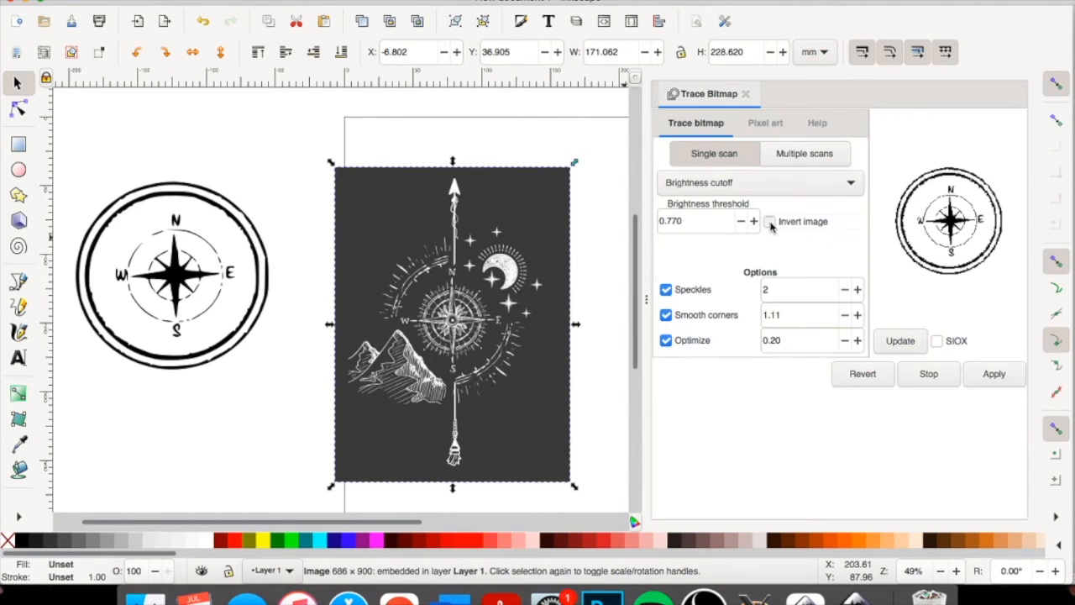
Turn on image inversion for the dark illustration and preview its brightness cutoff at threshold 0.840.
{"action": "left_click", "coordinate": [904, 345]}
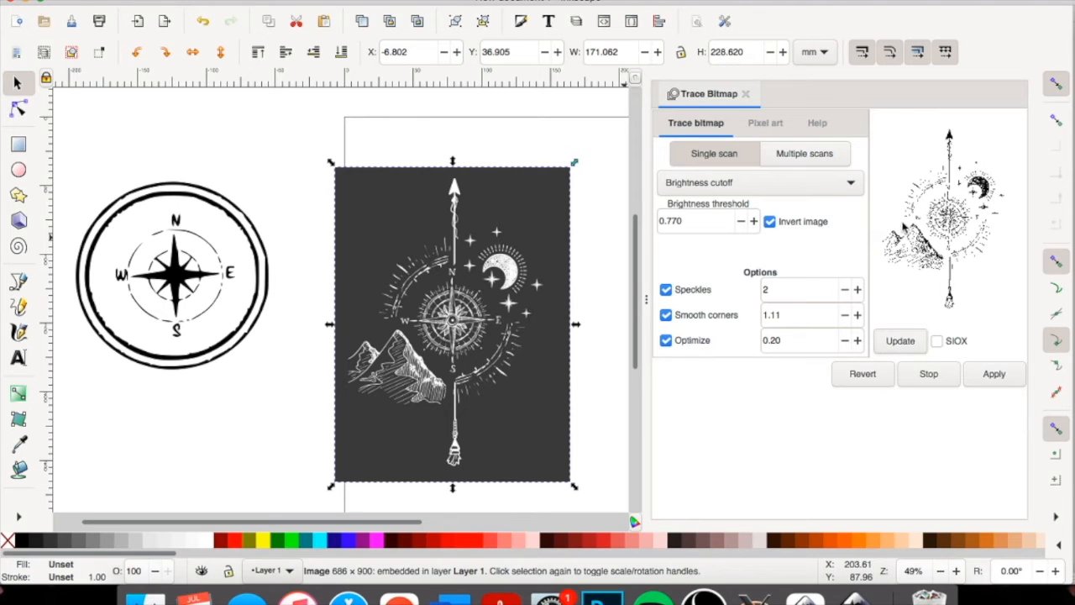
{"action": "left_click", "coordinate": [753, 221]}
{"action": "left_click", "coordinate": [753, 221]}
{"action": "left_click", "coordinate": [754, 221]}
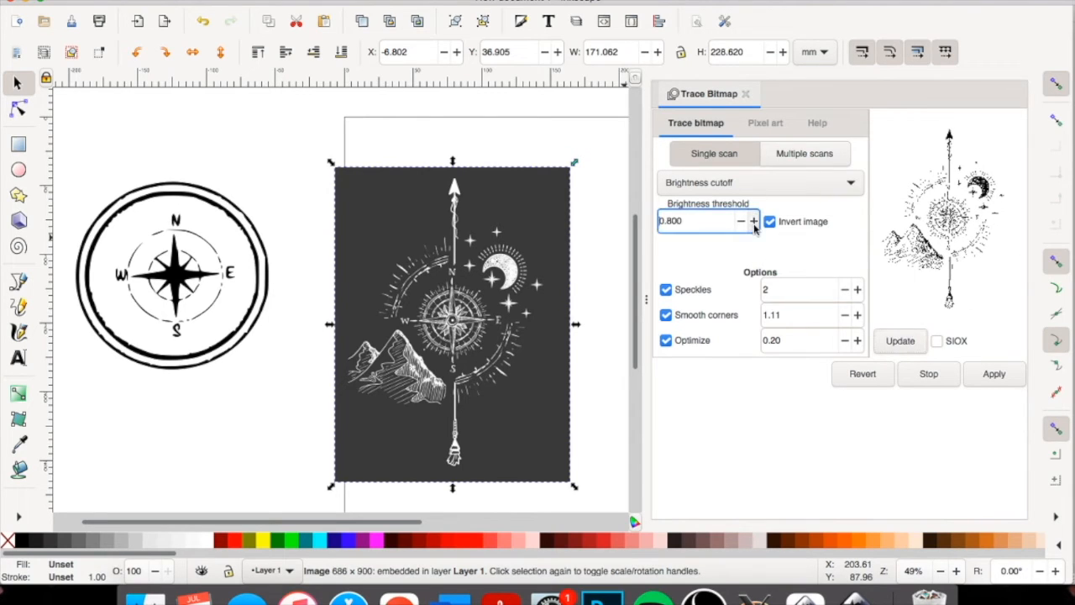
{"action": "left_click", "coordinate": [901, 346]}
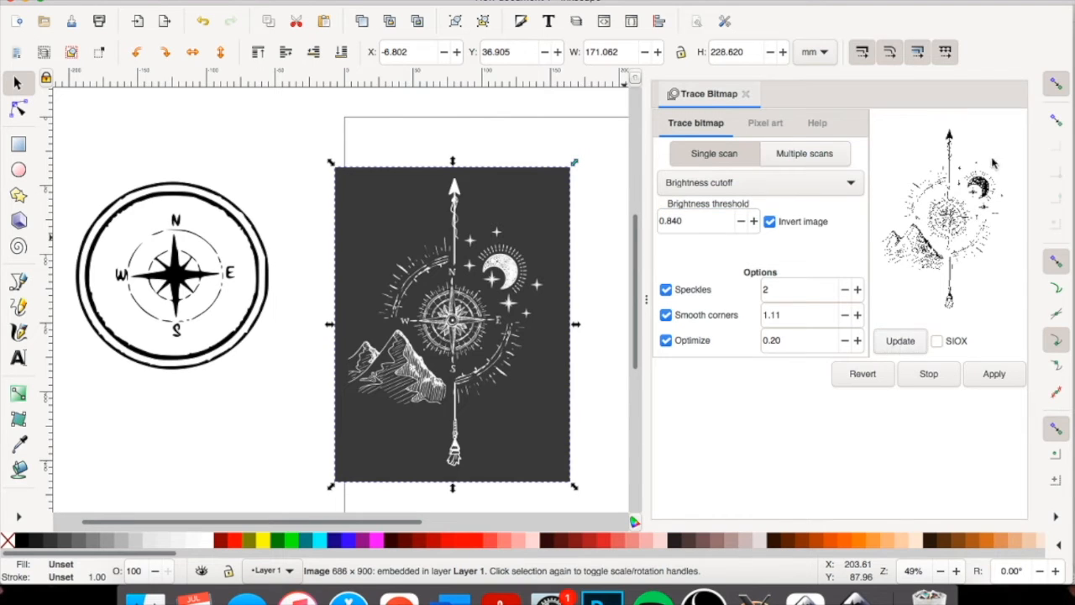
Set the brightness threshold to 0.470, preview the result, and trace the inverted dark illustration.
{"action": "left_click", "coordinate": [740, 221]}
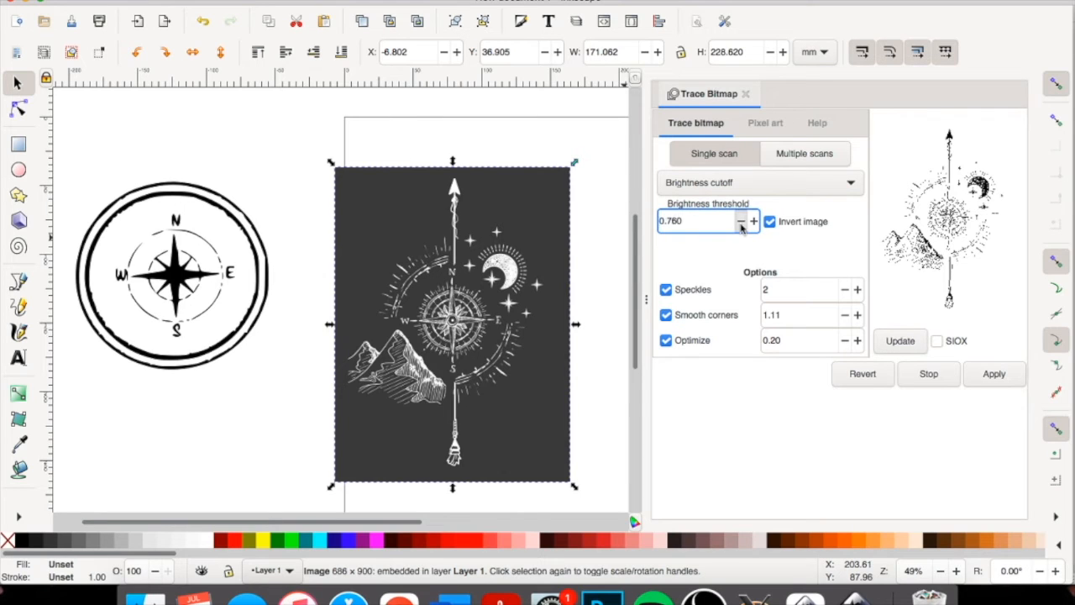
{"action": "left_click", "coordinate": [740, 222]}
{"action": "left_click", "coordinate": [741, 221]}
{"action": "left_click", "coordinate": [895, 341]}
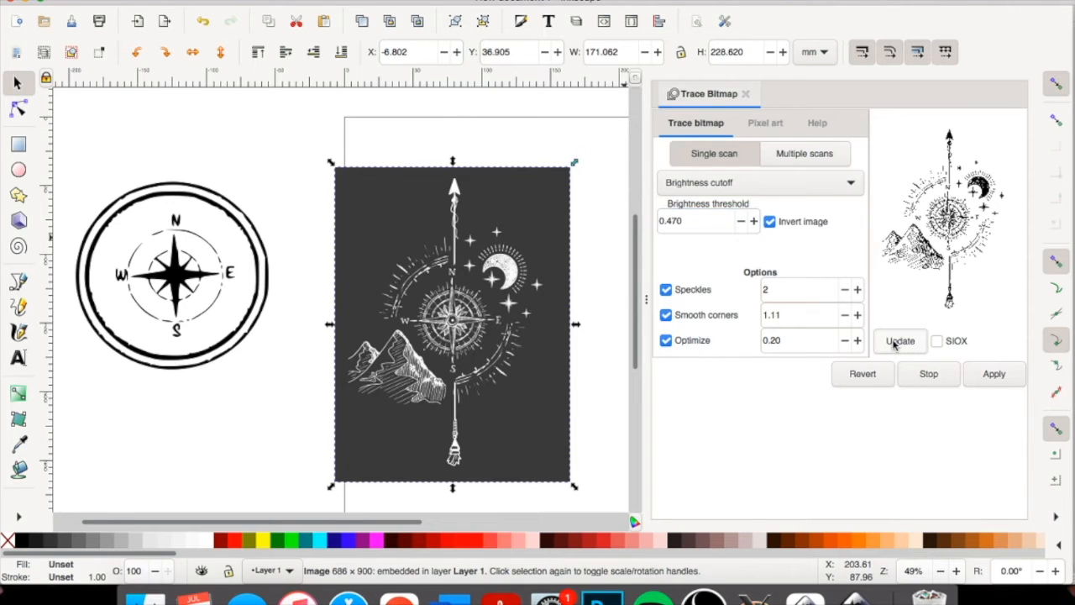
{"action": "left_click", "coordinate": [991, 374]}
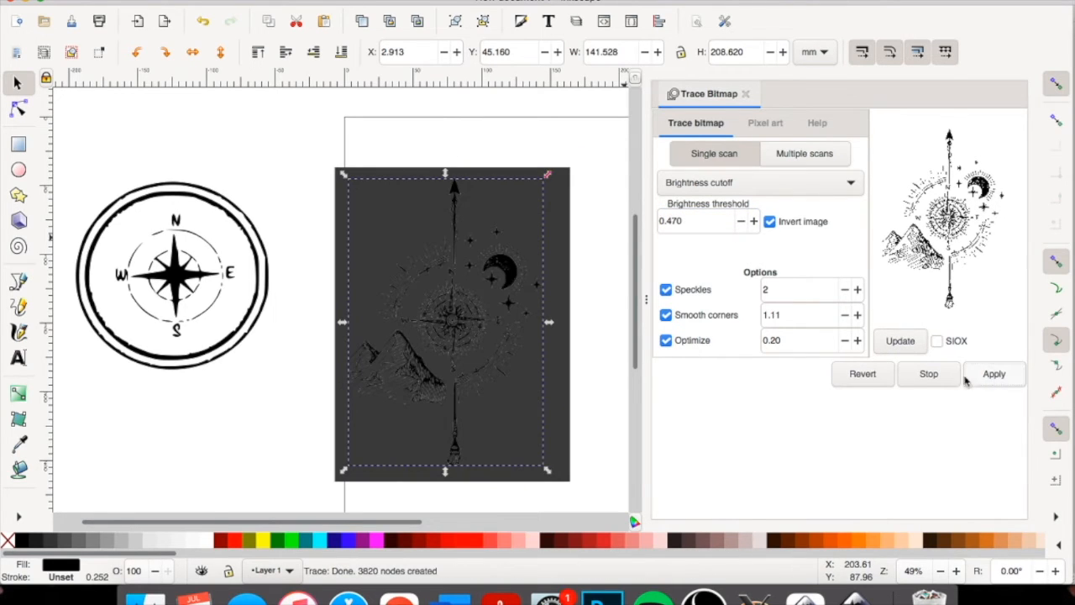
Move the first compass trace farther left and pull the new black trace off the dark image into the cleared space.
{"action": "left_click_drag", "start_coordinate": [179, 267], "coordinate": [17, 248]}
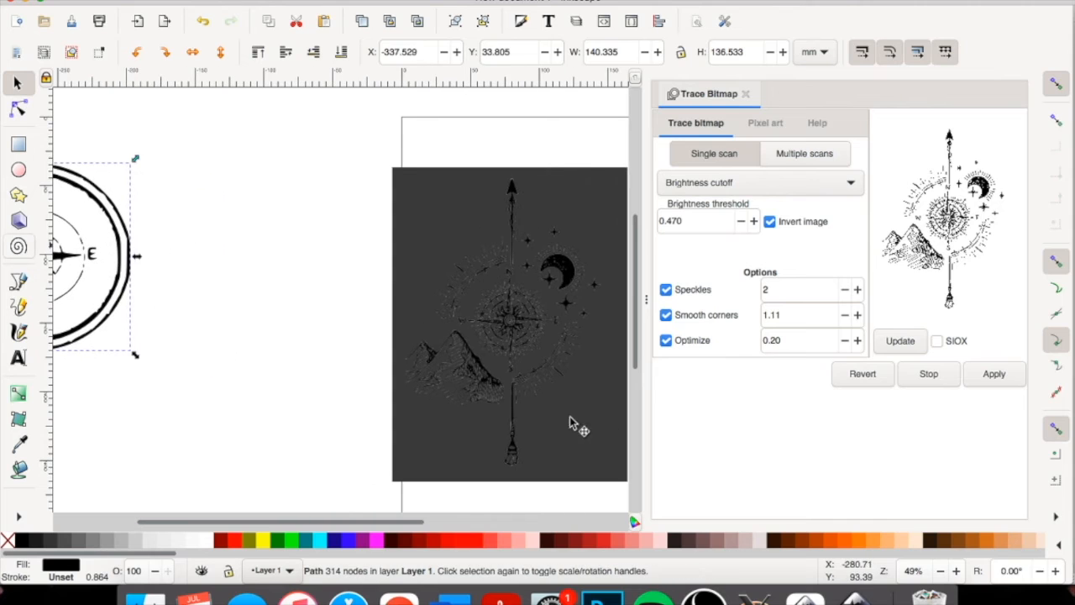
{"action": "left_click_drag", "start_coordinate": [521, 332], "coordinate": [424, 320]}
{"action": "left_click_drag", "start_coordinate": [317, 309], "coordinate": [296, 308]}
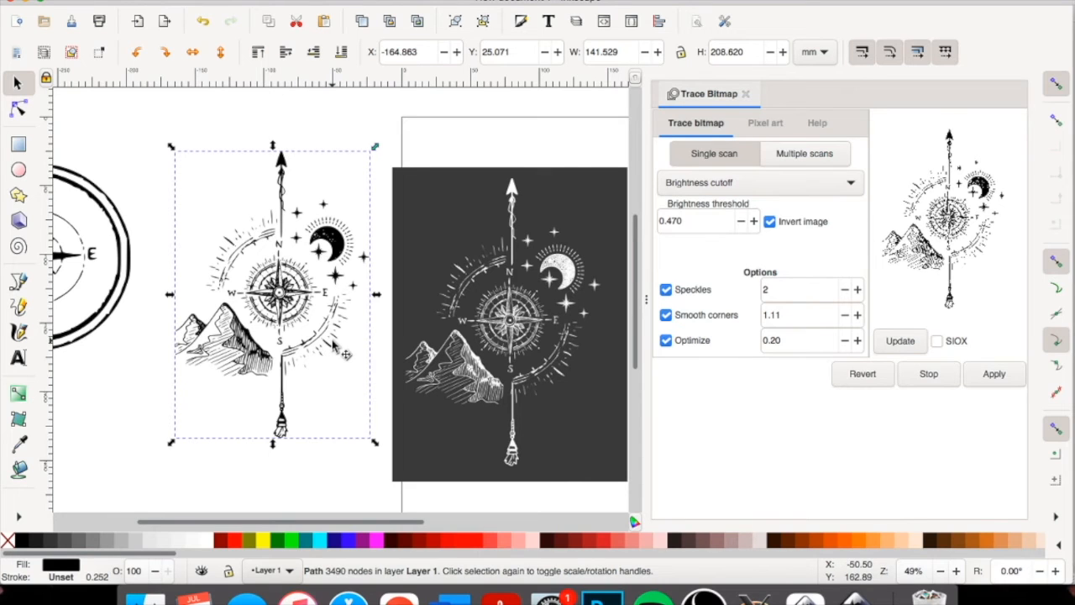
Delete the dark source image, keeping its traced copy.
{"action": "left_click", "coordinate": [538, 360]}
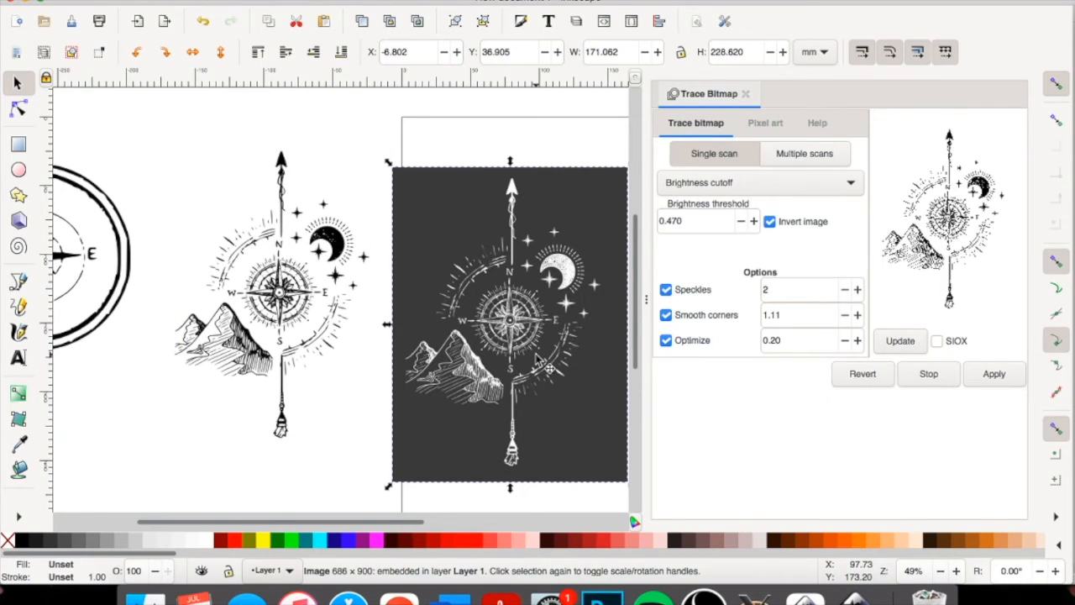
{"action": "key", "text": "Delete"}
{"action": "scroll", "coordinate": [538, 359], "scroll_direction": "right", "scroll_amount": 1}
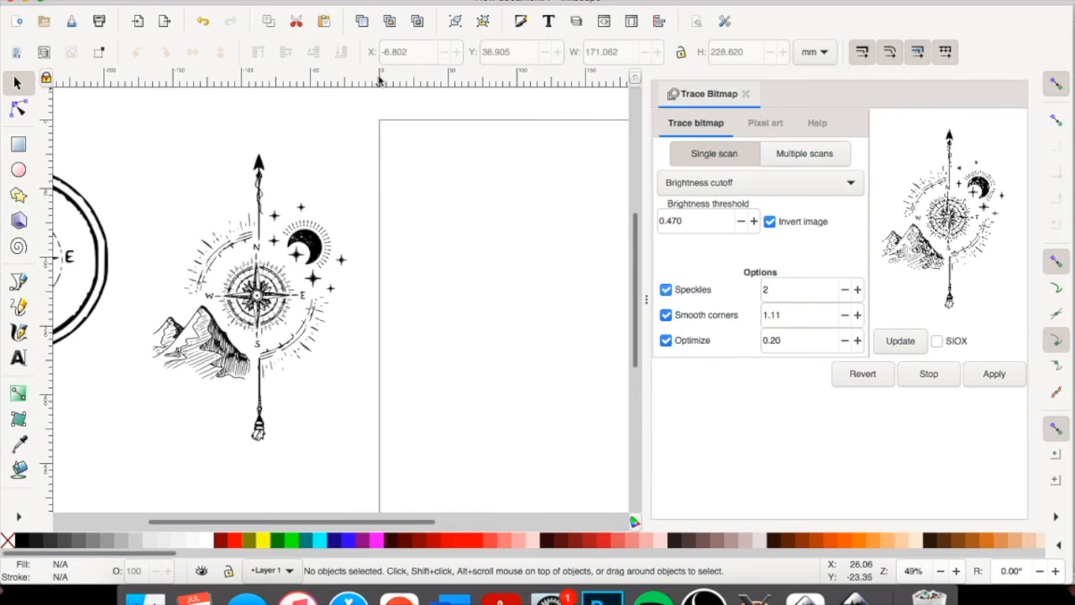
Import the N-E-S-W compass image, move it to the page's upper-left corner, and enlarge it to about 166 by 169 mm.
{"action": "left_click", "coordinate": [104, 2]}
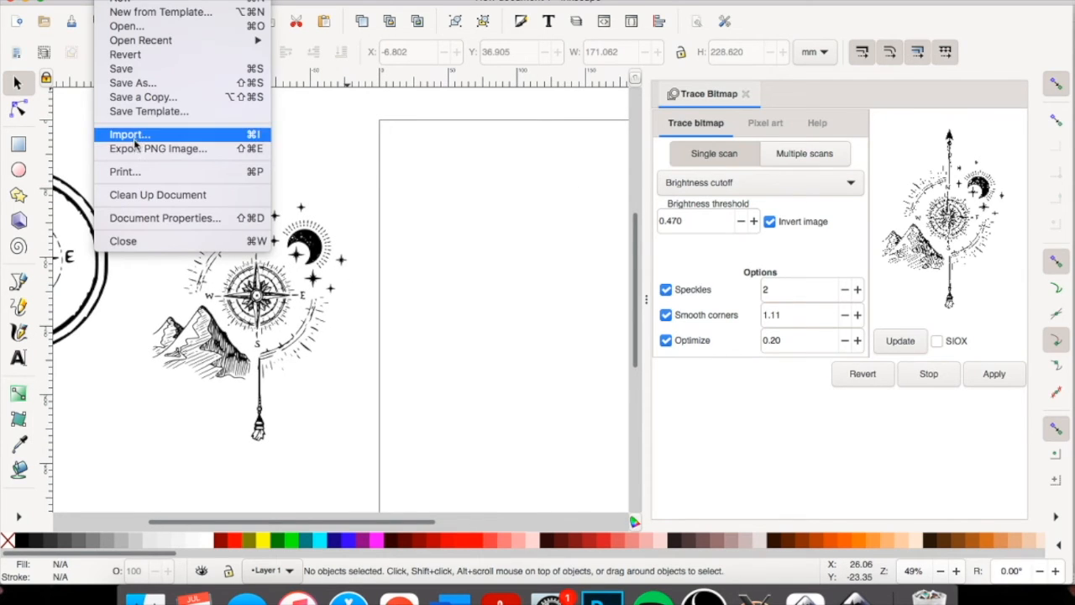
{"action": "left_click", "coordinate": [134, 136]}
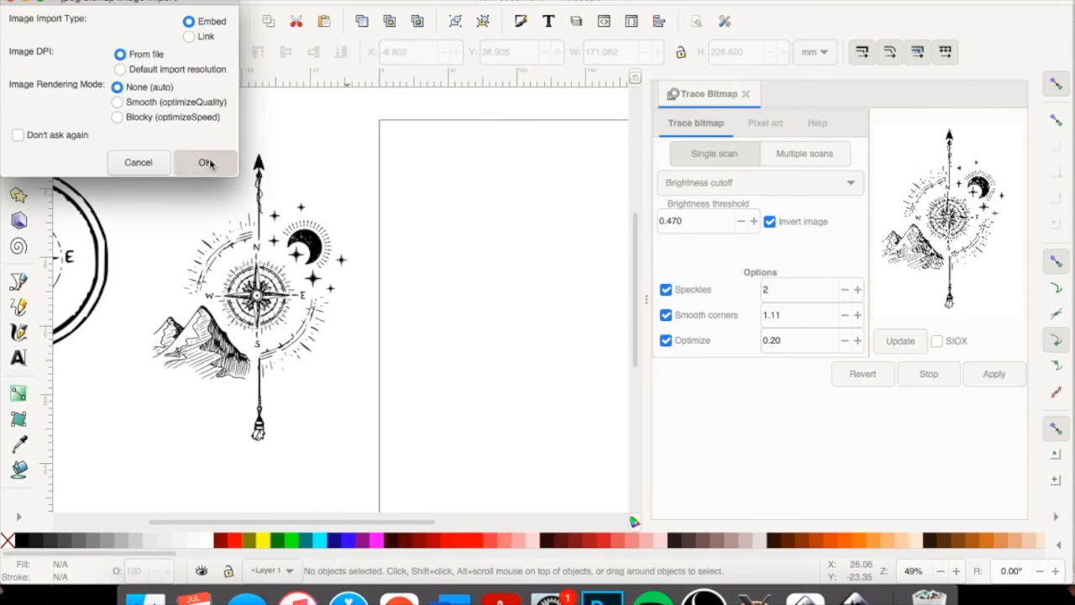
{"action": "left_click", "coordinate": [209, 160]}
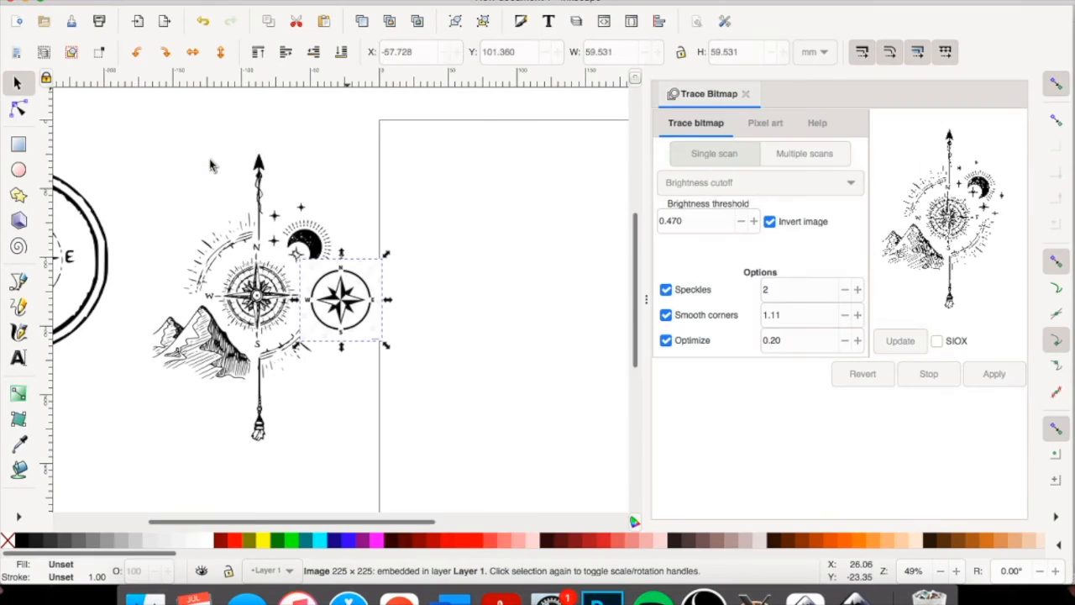
{"action": "left_click_drag", "start_coordinate": [342, 309], "coordinate": [398, 178]}
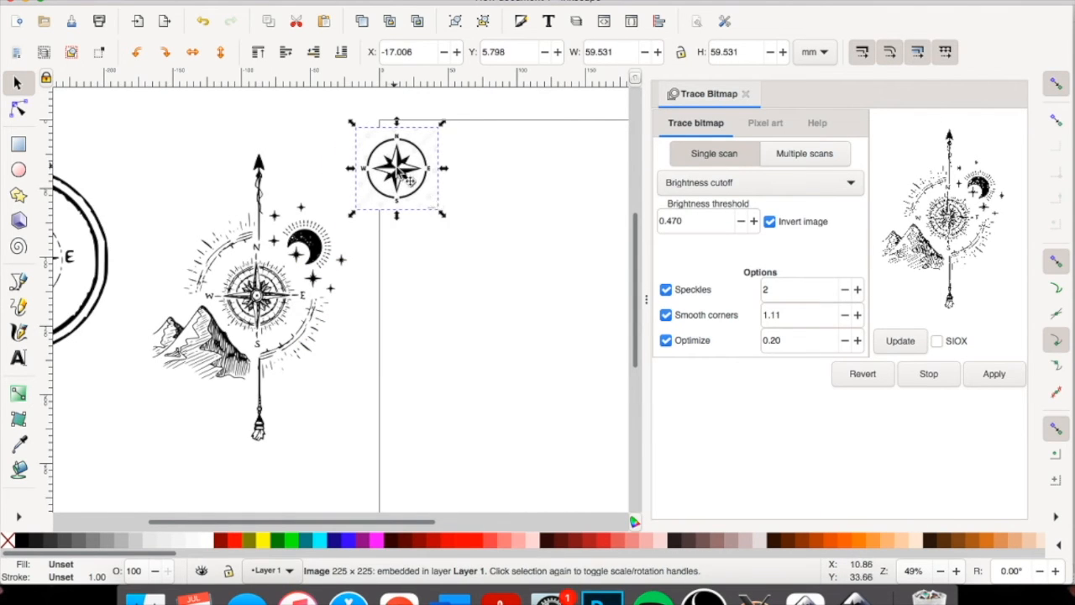
{"action": "left_click_drag", "start_coordinate": [444, 219], "coordinate": [590, 370]}
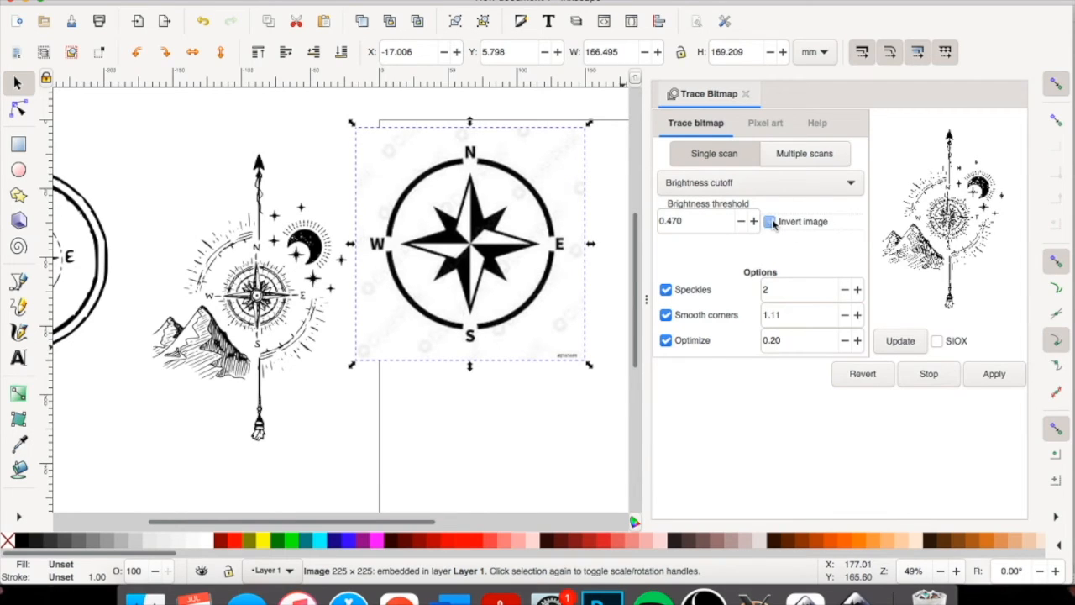
Preview the compass trace with inversion on and off, and trace it uninverted at brightness threshold 0.470.
{"action": "left_click", "coordinate": [899, 340]}
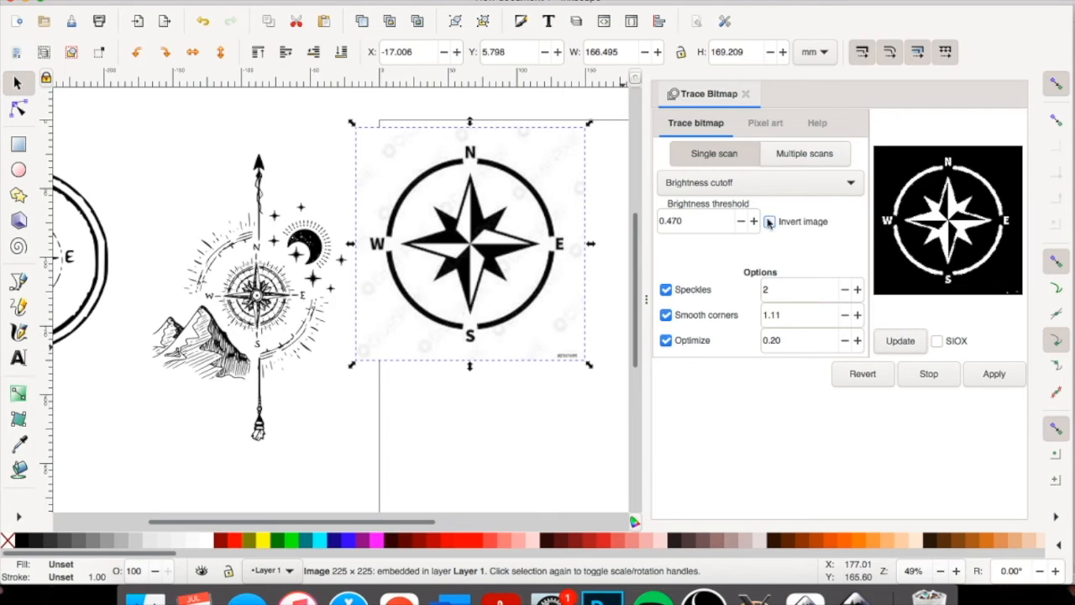
{"action": "left_click", "coordinate": [901, 344]}
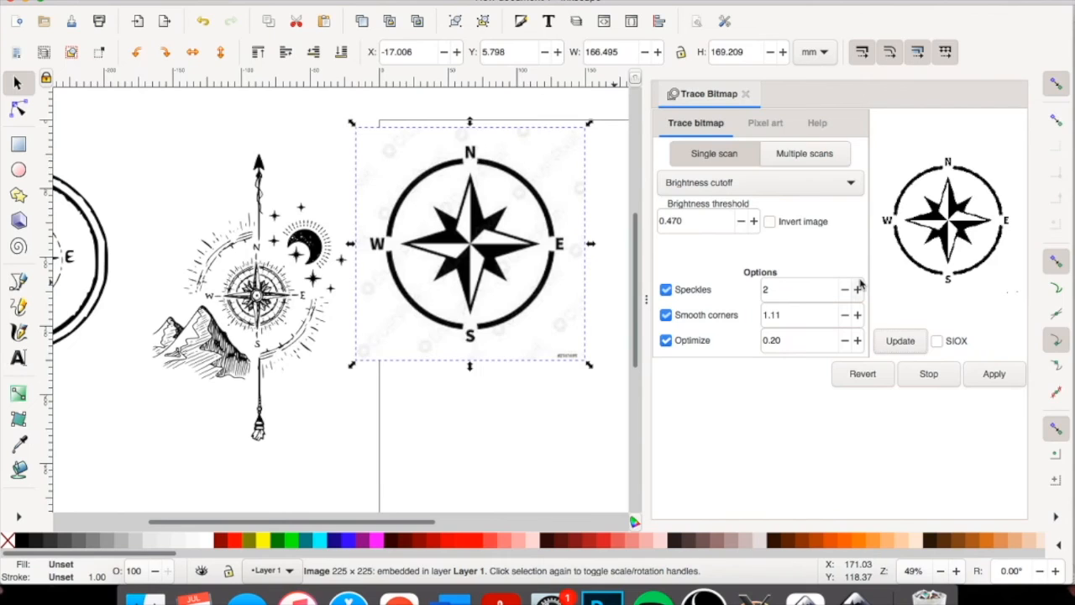
{"action": "left_click", "coordinate": [993, 374]}
Arrange the traced compass below its source image, shifting the source upward so the two can be compared.
{"action": "mouse_move", "coordinate": [491, 262]}
{"action": "left_mouse_down"}
{"action": "mouse_move", "coordinate": [483, 437]}
{"action": "mouse_move", "coordinate": [475, 420]}
{"action": "left_mouse_up"}
{"action": "left_click_drag", "start_coordinate": [454, 215], "coordinate": [445, 172]}
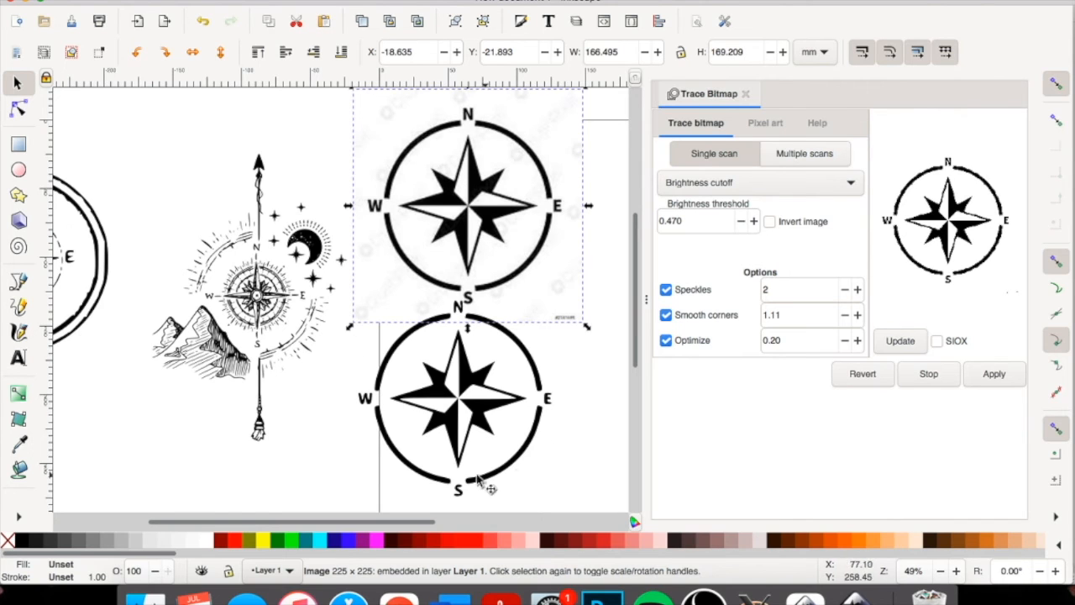
{"action": "left_click_drag", "start_coordinate": [467, 408], "coordinate": [412, 405]}
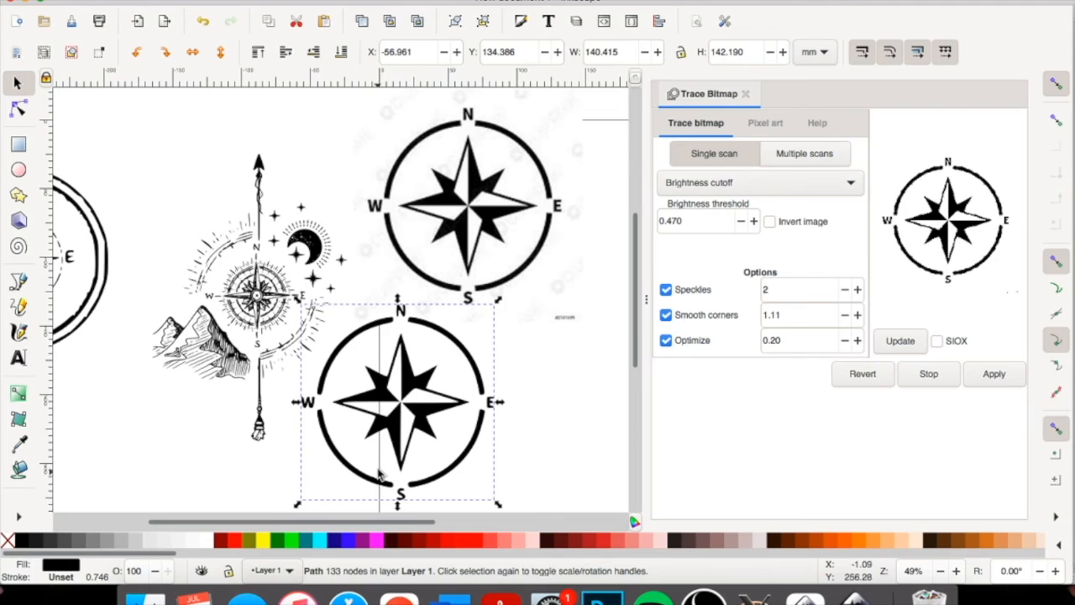
{"action": "mouse_move", "coordinate": [429, 443]}
{"action": "left_mouse_down"}
{"action": "mouse_move", "coordinate": [284, 360]}
{"action": "mouse_move", "coordinate": [377, 431]}
{"action": "mouse_move", "coordinate": [475, 444]}
{"action": "mouse_move", "coordinate": [480, 455]}
{"action": "left_mouse_up"}
{"action": "left_click", "coordinate": [460, 239]}
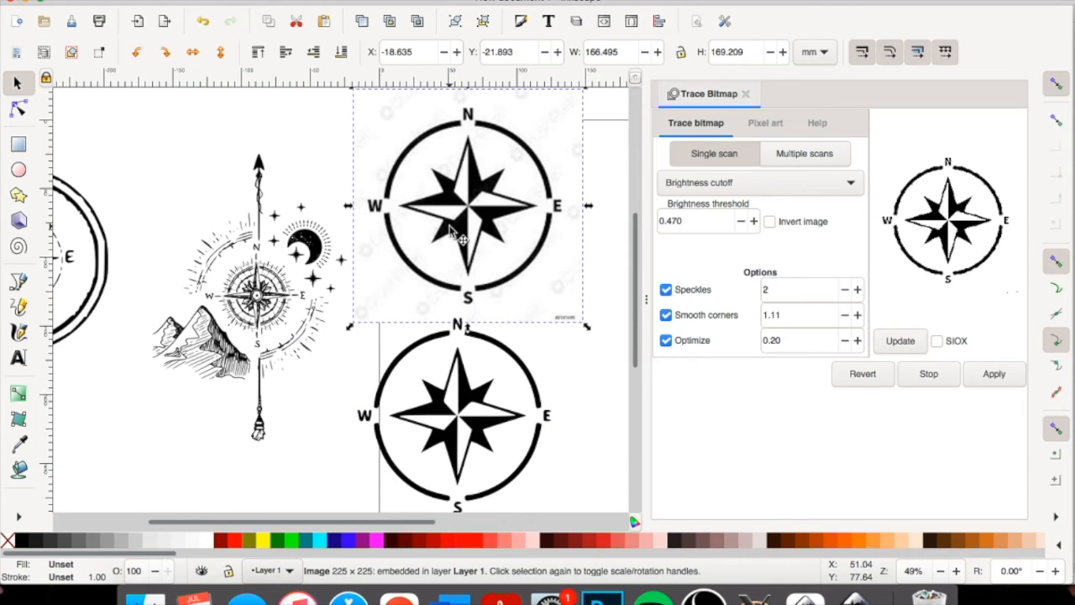
{"action": "left_click_drag", "start_coordinate": [448, 225], "coordinate": [480, 224]}
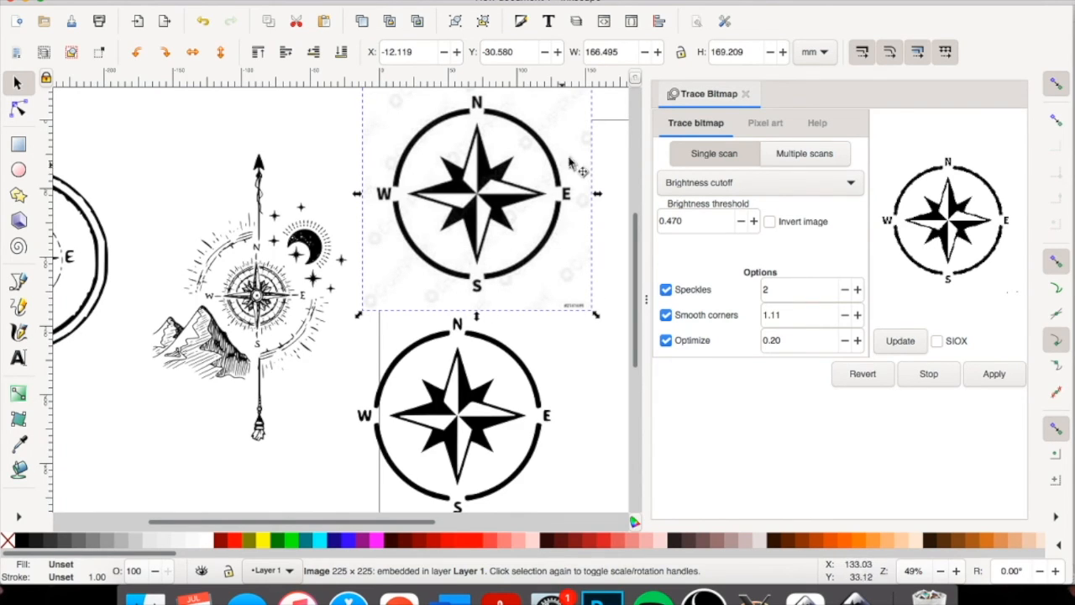
Show the nodes of the lower traced compass, try moving a node on its outer ring, and undo the move.
{"action": "left_click", "coordinate": [19, 110]}
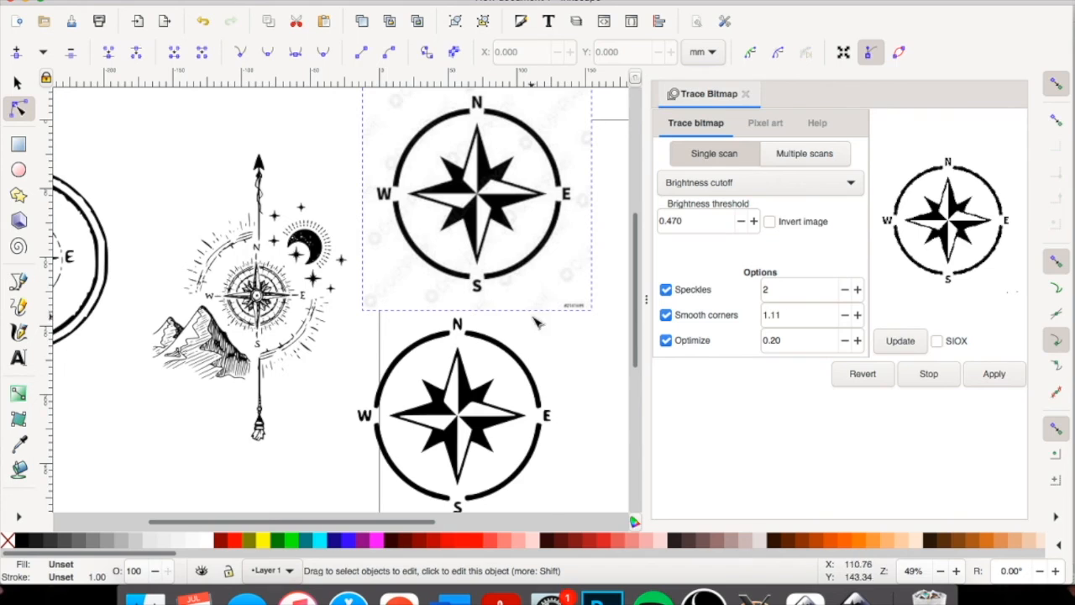
{"action": "left_click", "coordinate": [473, 399]}
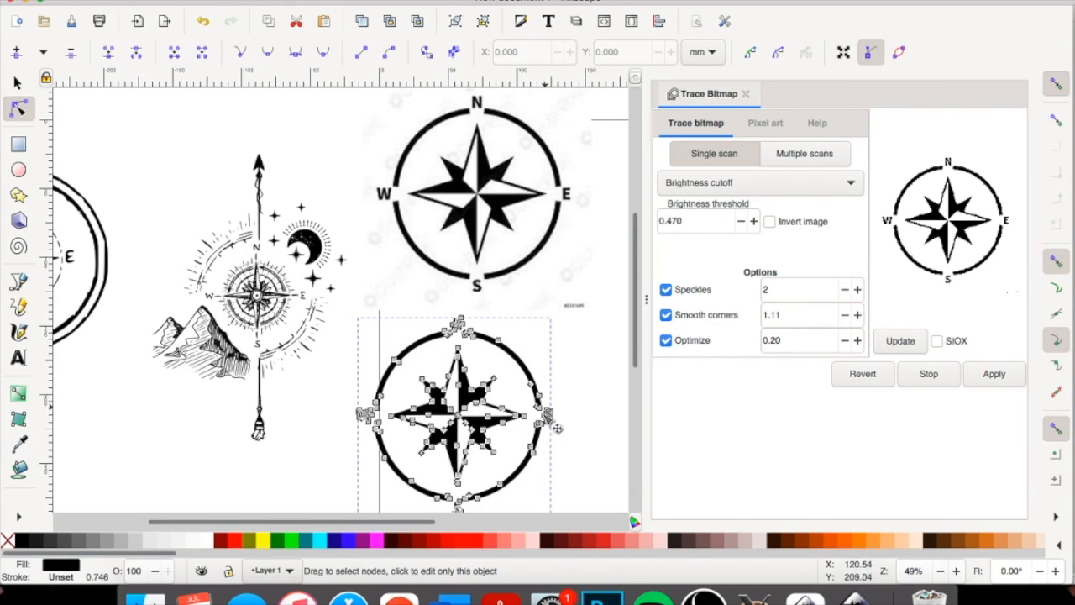
{"action": "mouse_move", "coordinate": [498, 340]}
{"action": "left_mouse_down"}
{"action": "mouse_move", "coordinate": [513, 306]}
{"action": "mouse_move", "coordinate": [498, 338]}
{"action": "left_mouse_up"}
{"action": "key", "text": "ctrl+z"}
{"action": "left_click", "coordinate": [347, 362]}
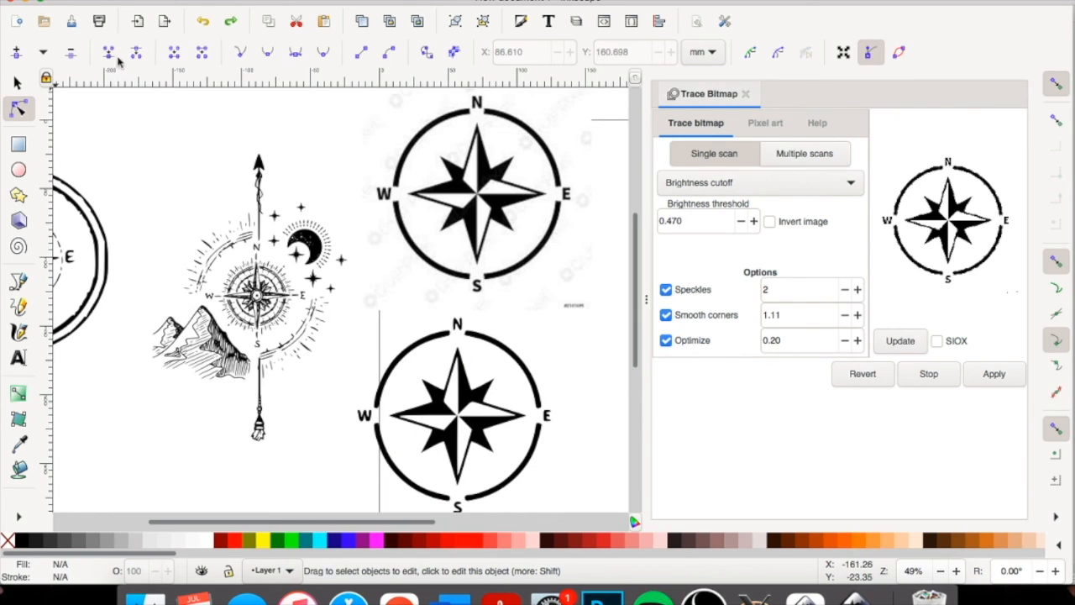
{"action": "left_click", "coordinate": [28, 5]}
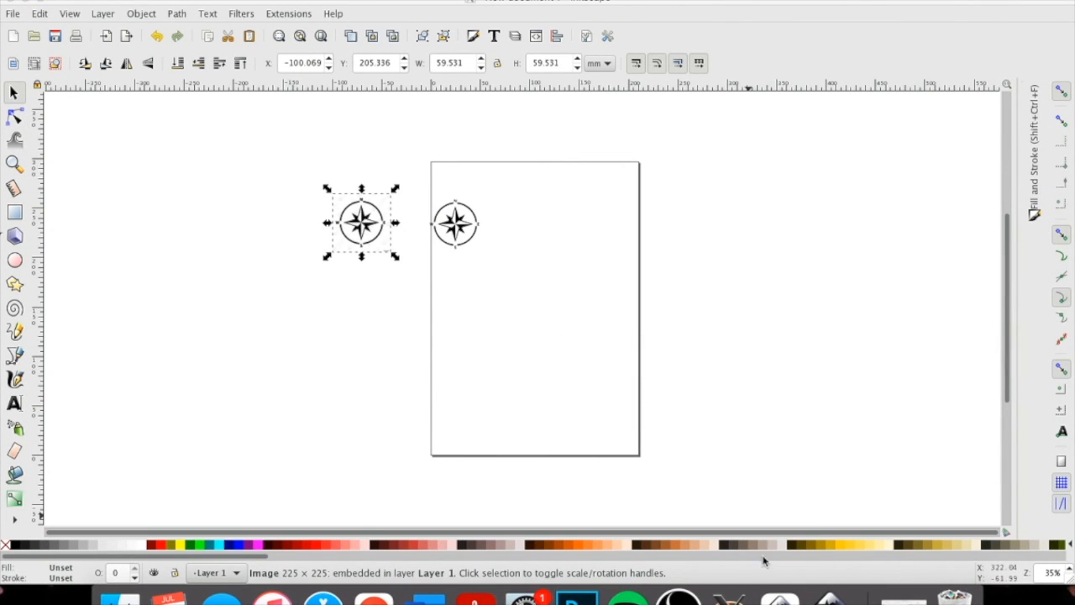
{"action": "left_click", "coordinate": [902, 598]}
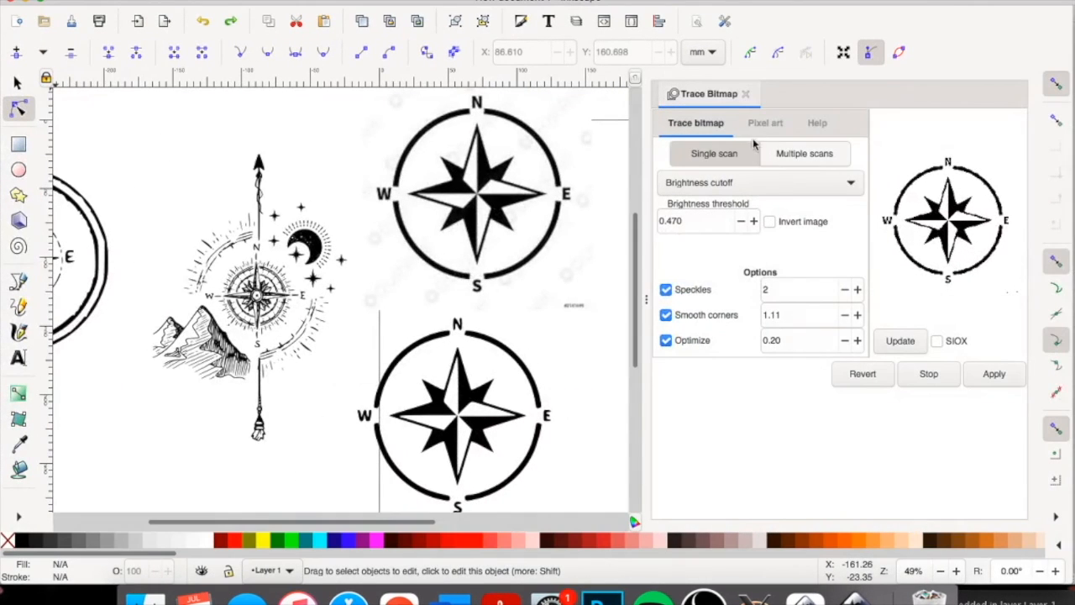
{"action": "left_click", "coordinate": [765, 126]}
{"action": "left_click", "coordinate": [822, 124]}
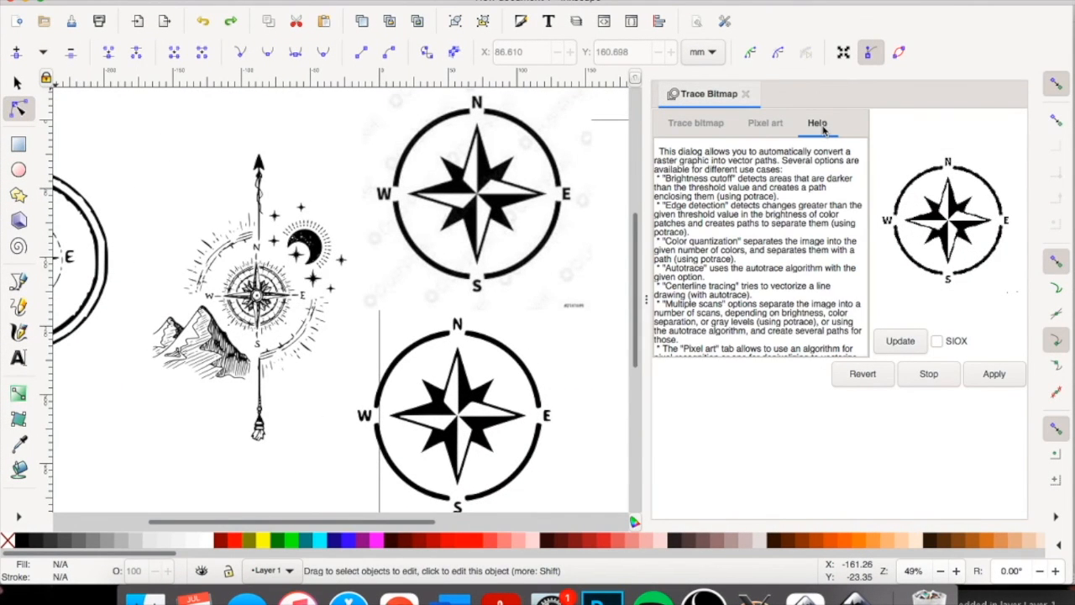
{"action": "left_click", "coordinate": [702, 128]}
{"action": "left_click", "coordinate": [429, 169]}
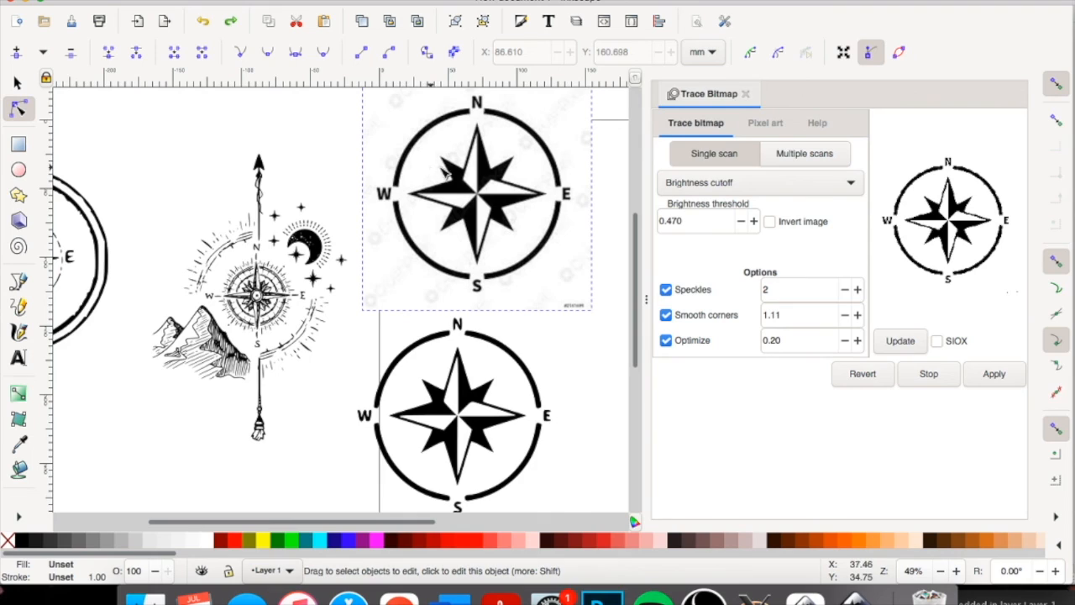
{"action": "left_click", "coordinate": [666, 289]}
{"action": "left_click", "coordinate": [666, 314]}
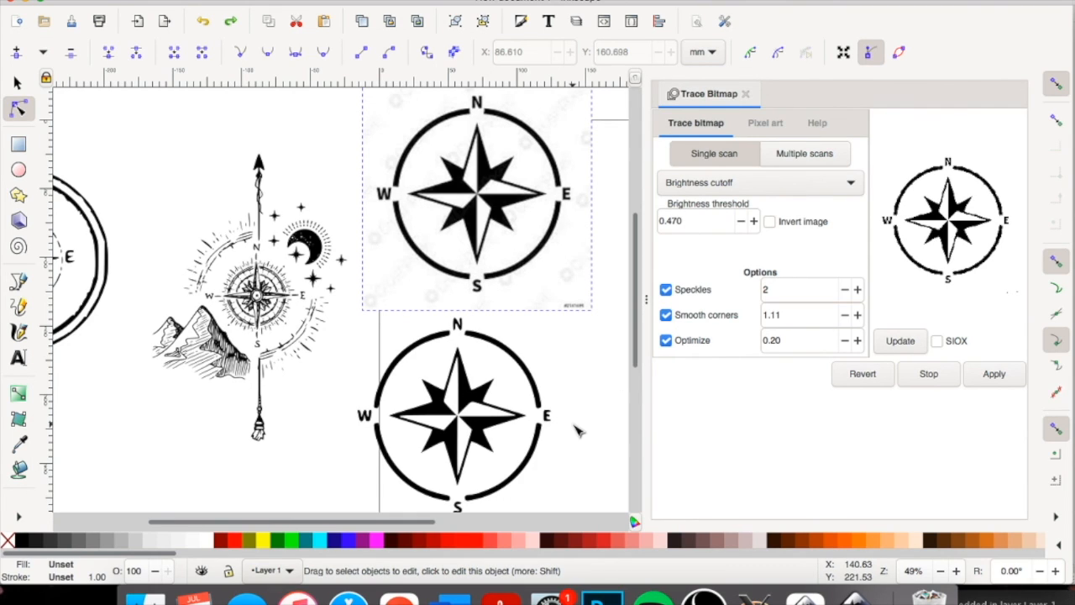
{"action": "left_click", "coordinate": [519, 380]}
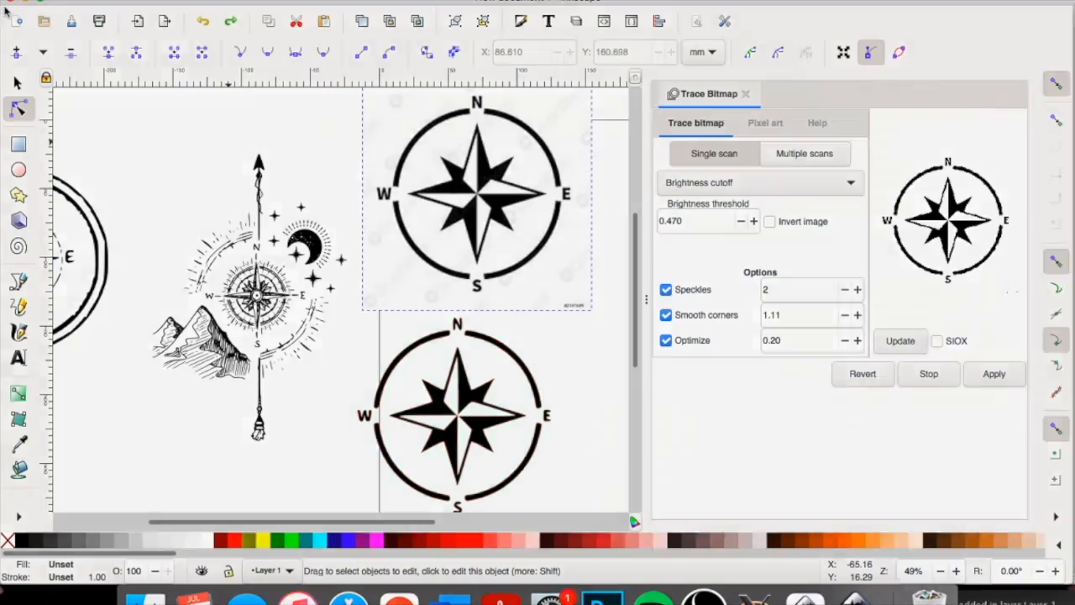